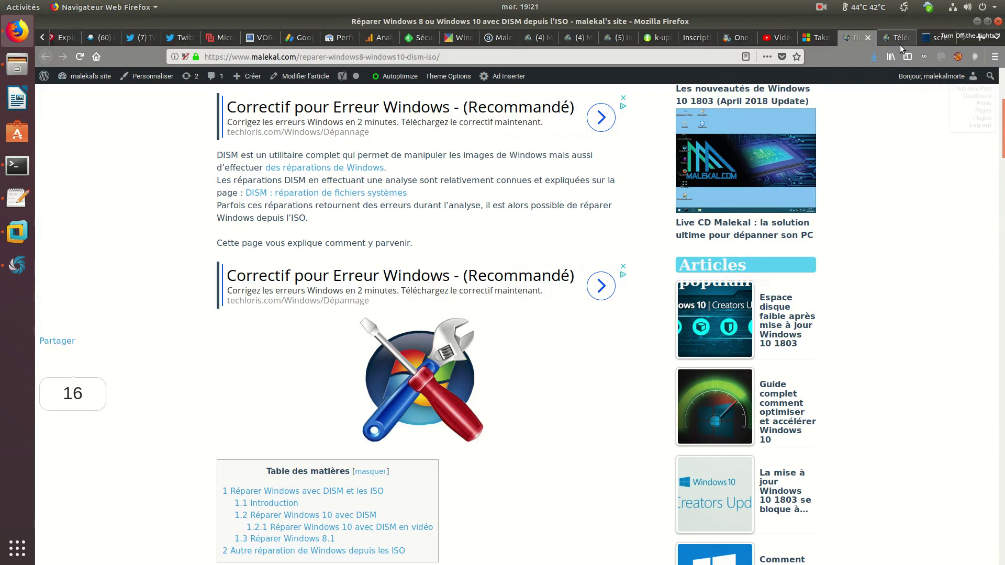
Search the web for "iso Windows 10" and view Microsoft's Windows 10 ISO disk image download page
type("windows")
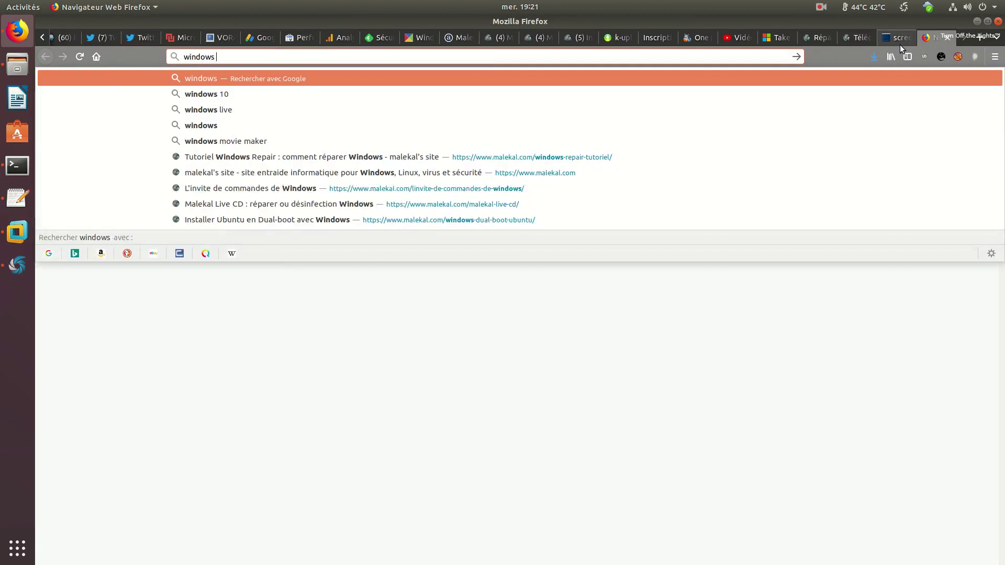
key("ctrl+a")
type("iso Windows 10")
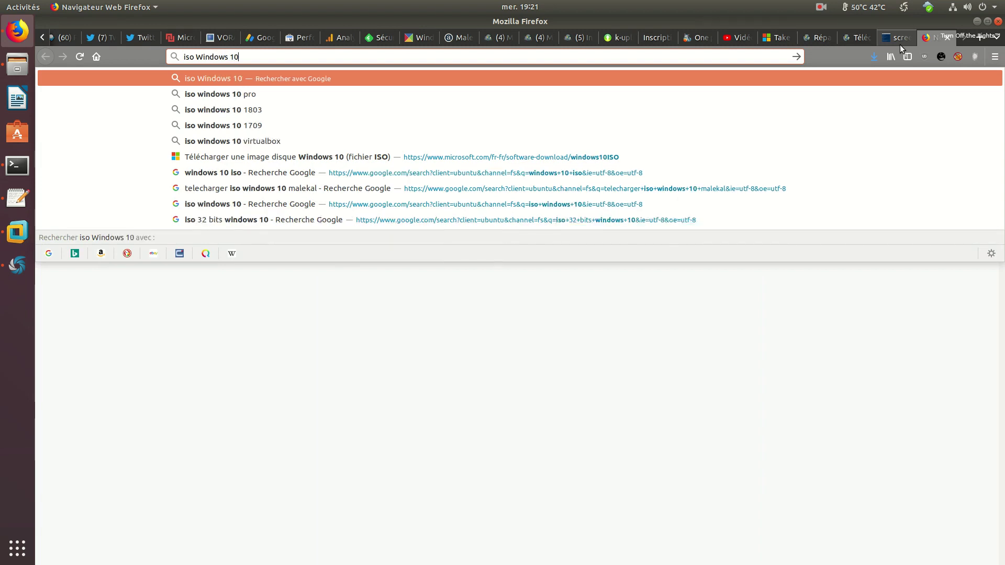
key("Return")
left_click_drag(121, 162, 185, 175)
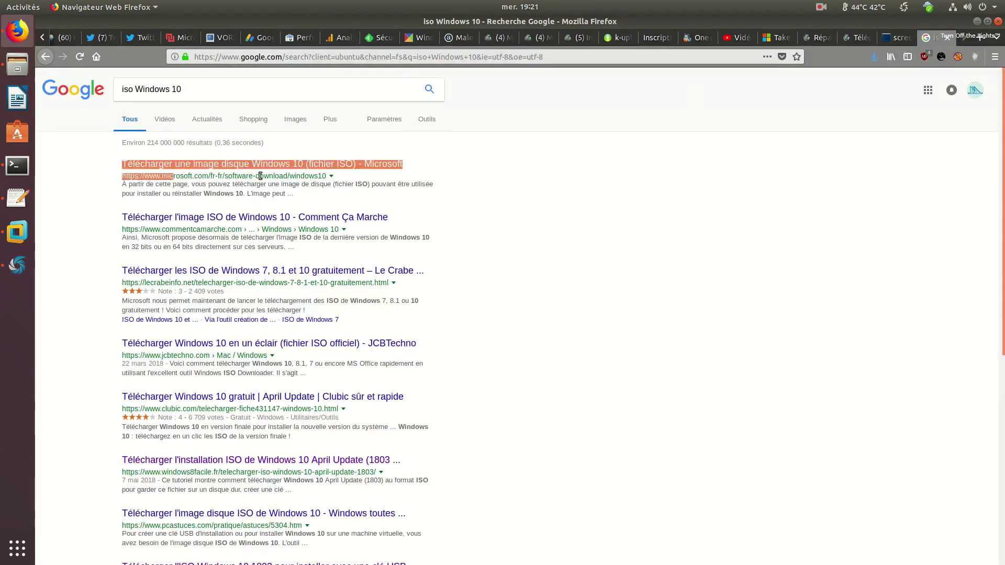
left_click(370, 179)
left_click(250, 164)
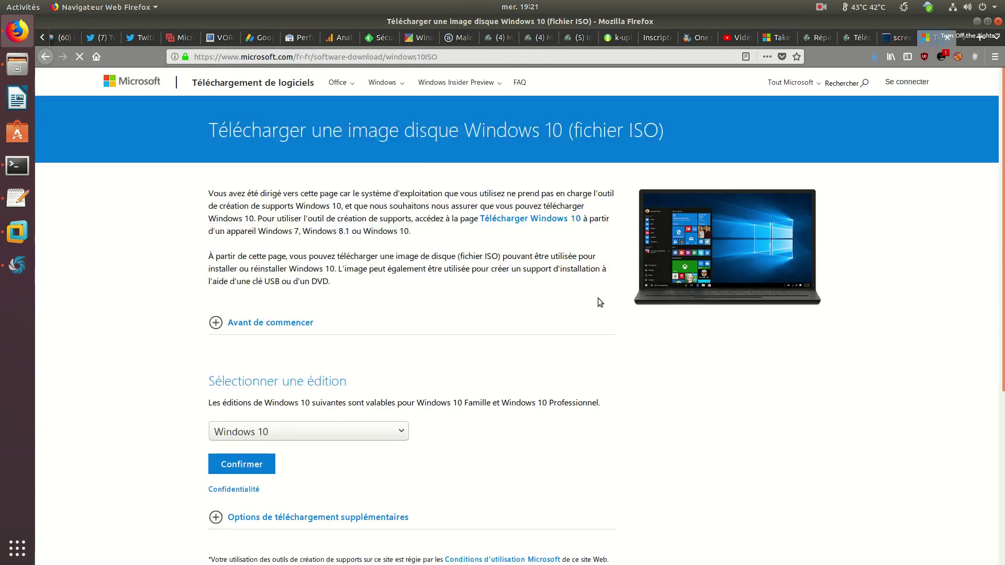
scroll(285, 439, "down", 3)
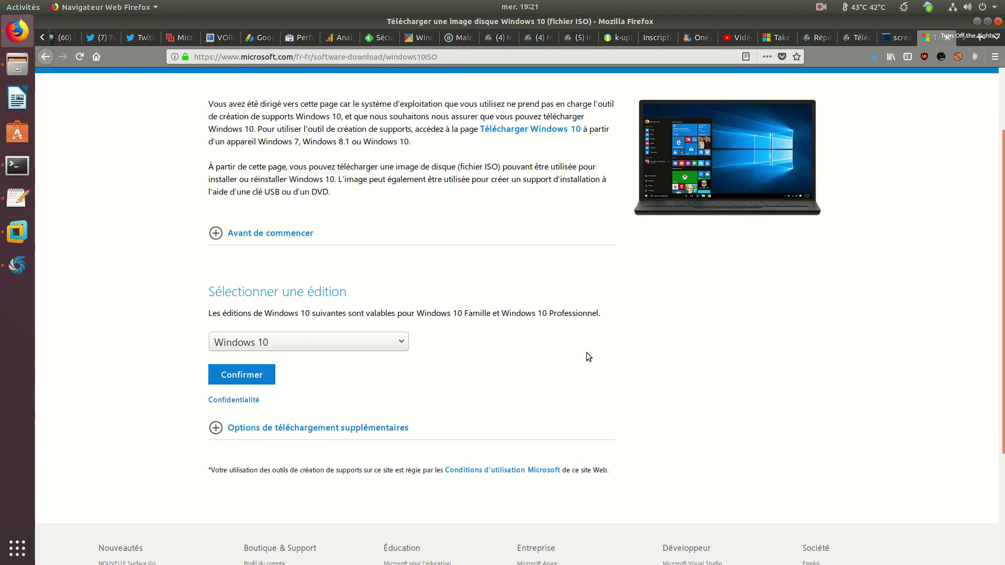
scroll(588, 422, "up", 3)
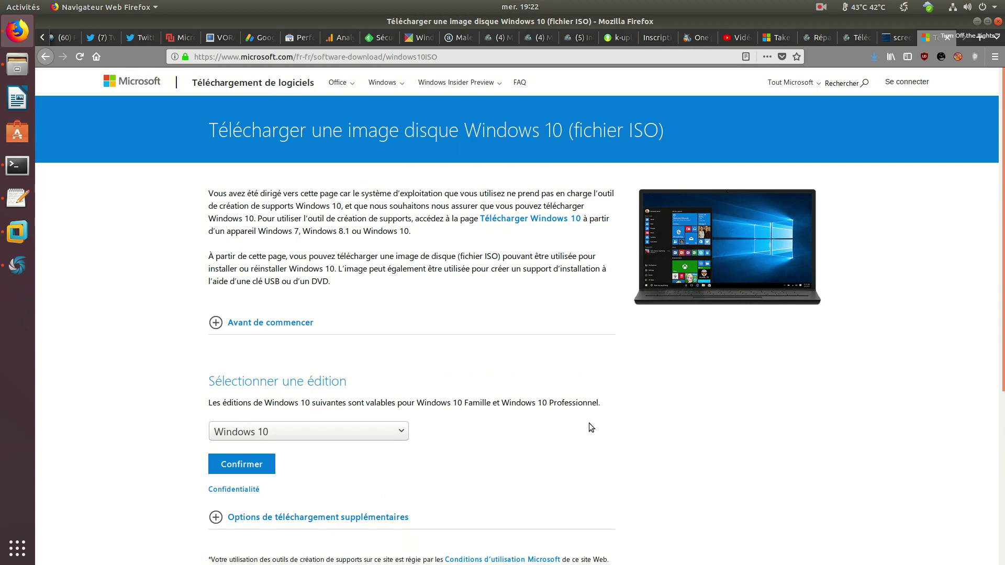
Review the Media Creation Tool walkthrough in the malekal.com article on downloading the Windows 10 1803 ISO
left_click(859, 37)
scroll(428, 414, "down", 10)
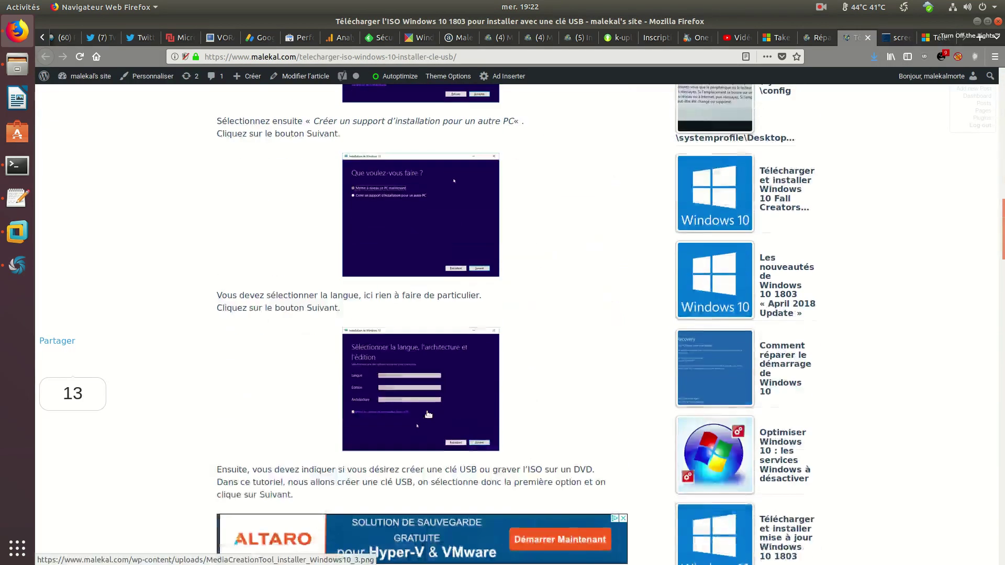
scroll(428, 414, "up", 5)
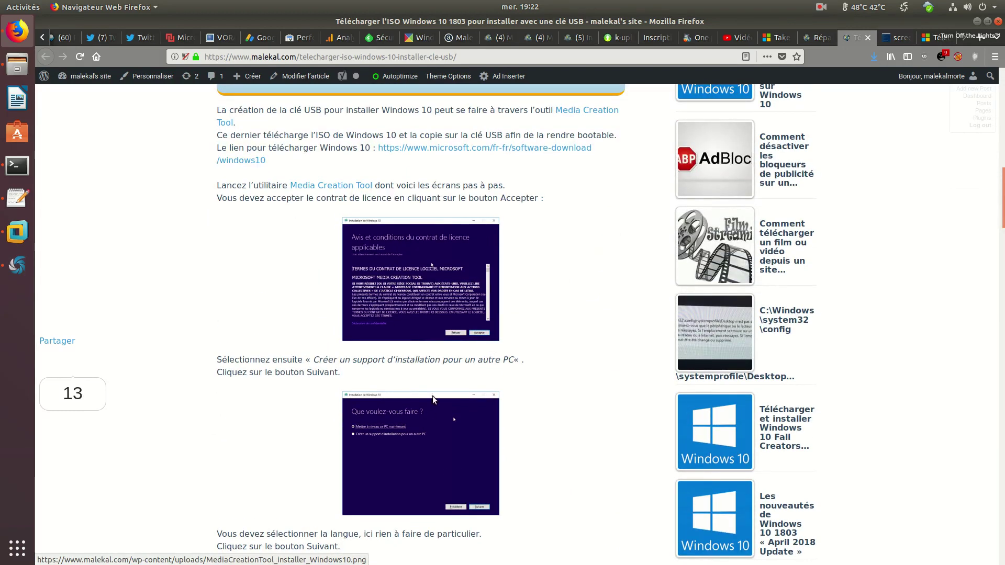
scroll(426, 438, "down", 2)
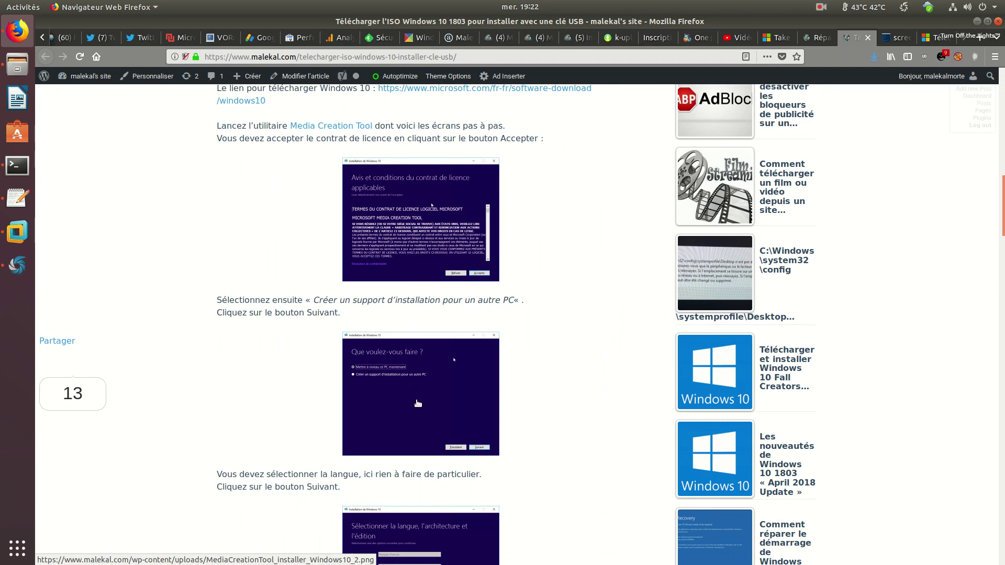
scroll(411, 379, "down", 6)
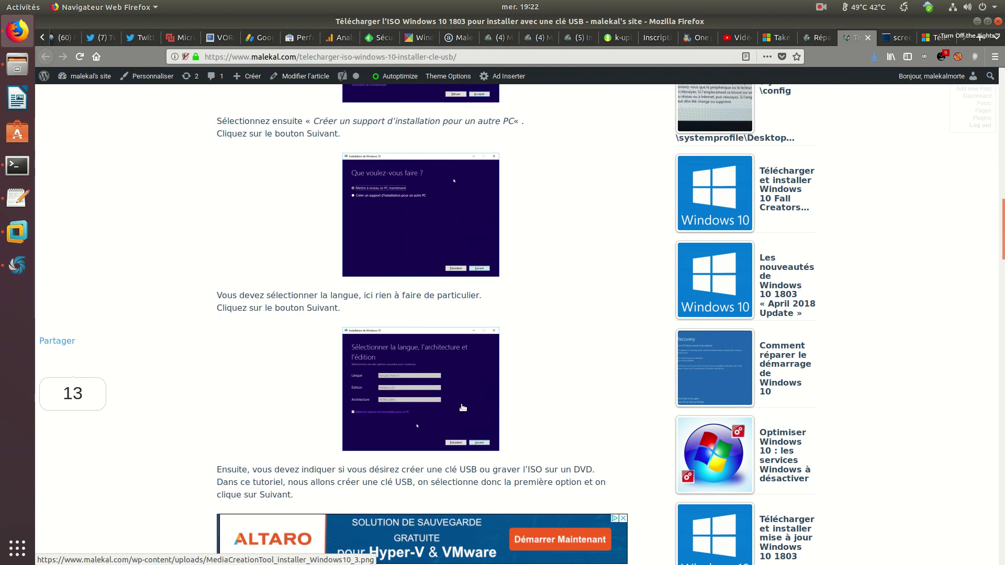
scroll(462, 407, "down", 4)
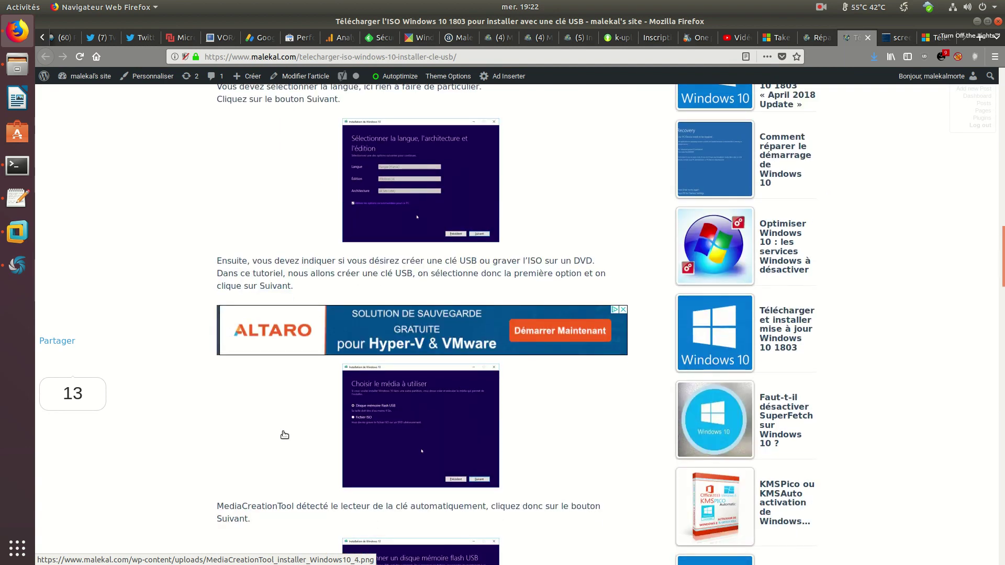
View the "Choisir le média à utiliser" screenshot at full size in its own page, and close it
scroll(288, 431, "down", 1)
right_click(414, 165)
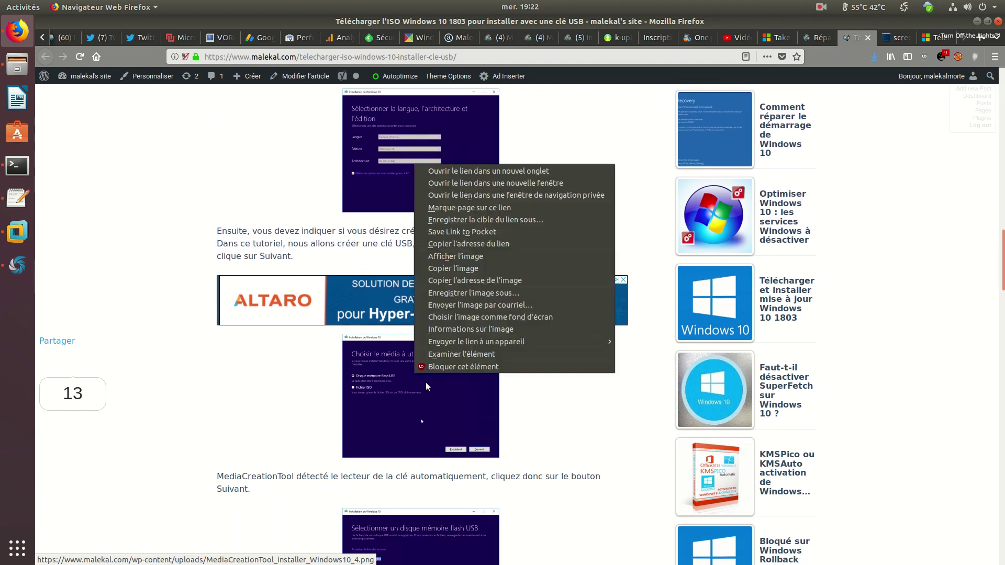
left_click(526, 171)
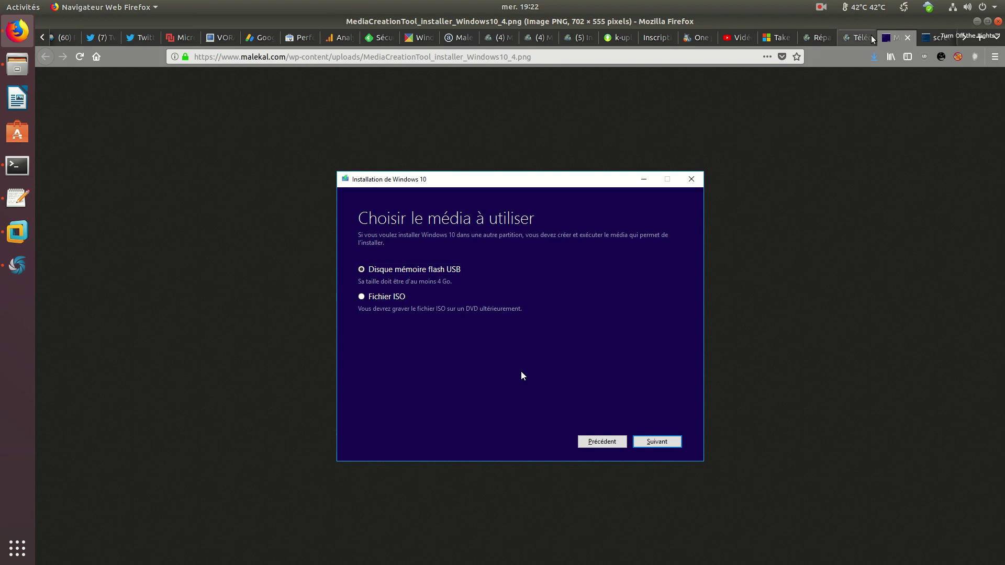
left_click(907, 38)
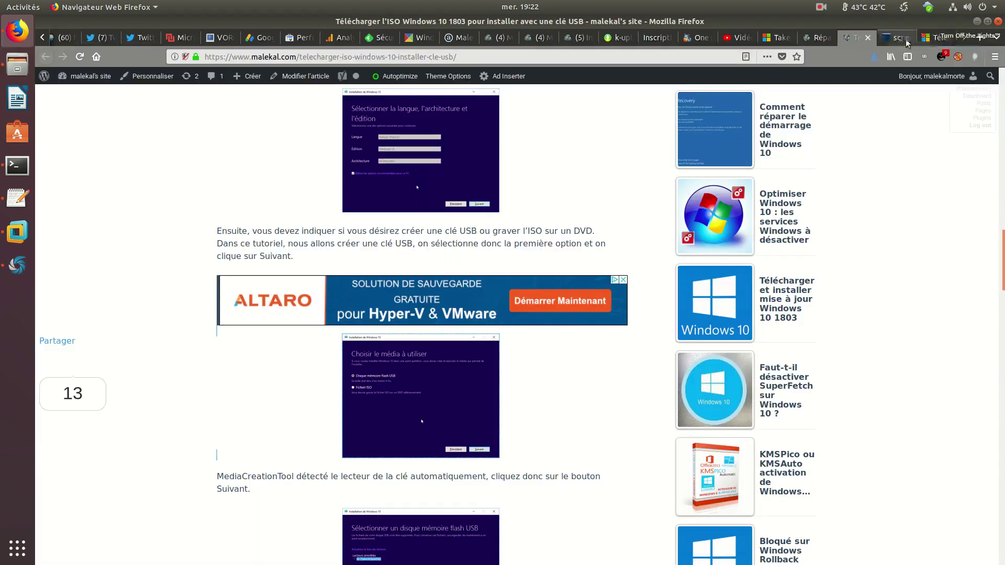
Read the rest of the article's USB installation media creation steps, up to the final cleanup and key size
scroll(201, 389, "down", 5)
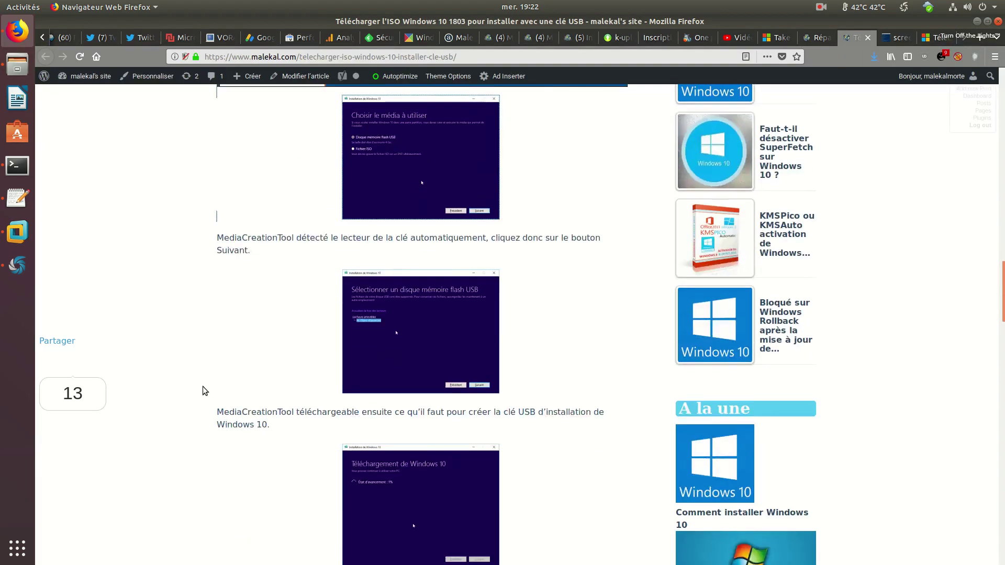
scroll(203, 387, "down", 6)
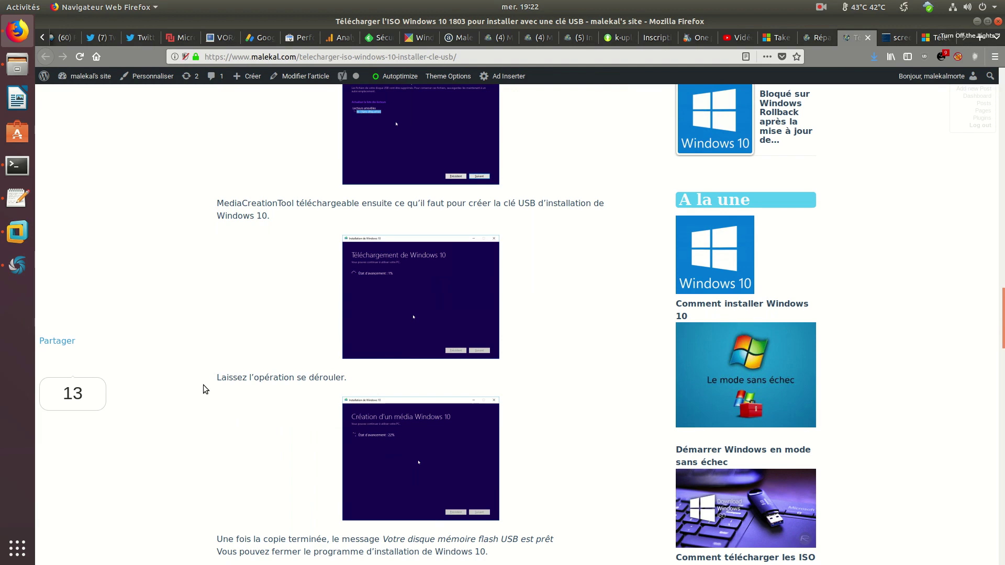
scroll(205, 376, "down", 4)
scroll(205, 375, "down", 5)
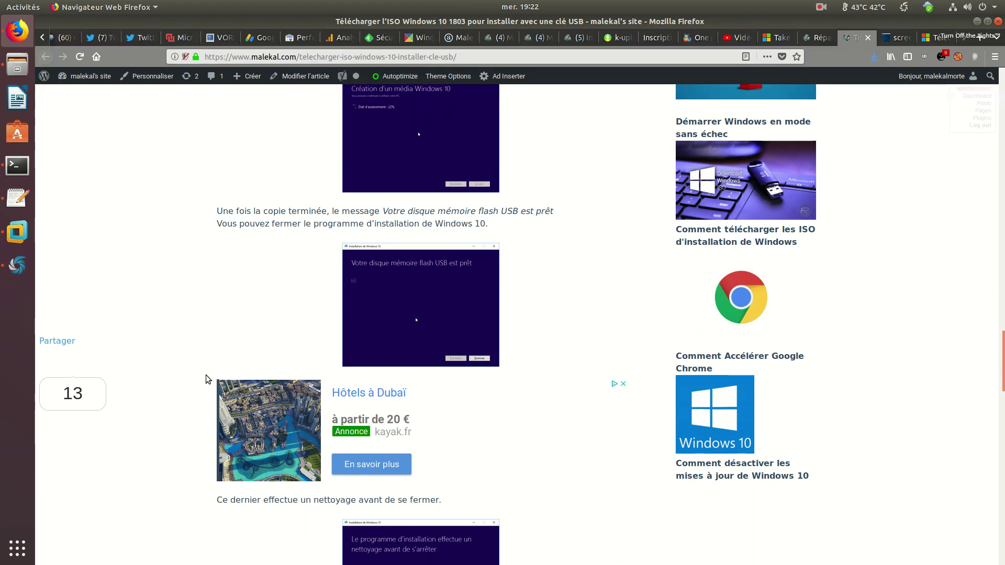
scroll(206, 375, "down", 5)
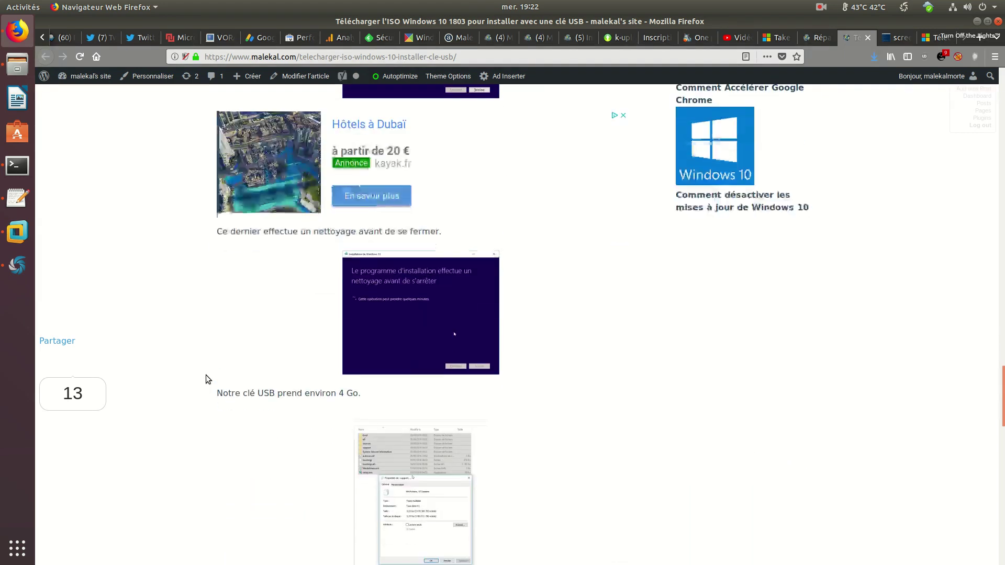
Switch to the Windows10 virtual machine in VMware Workstation and check the properties of Win10_1803_French_x64.iso
left_click(17, 231)
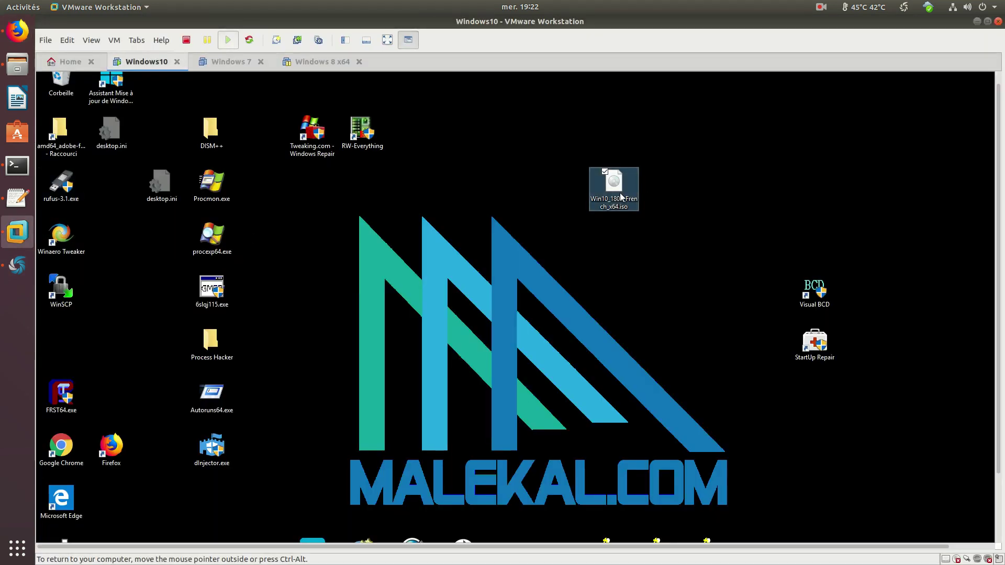
right_click(620, 193)
left_click(547, 423)
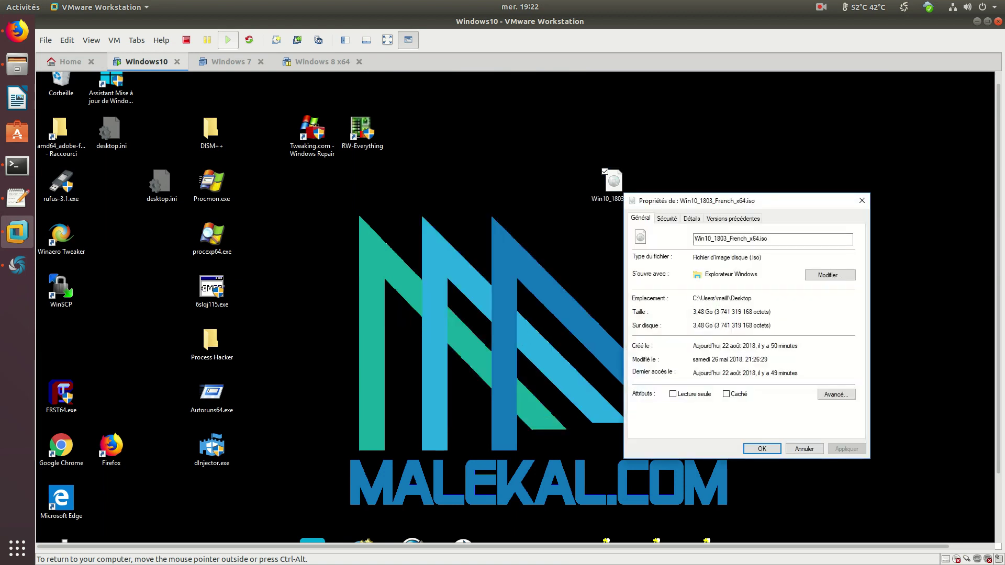
left_click(794, 450)
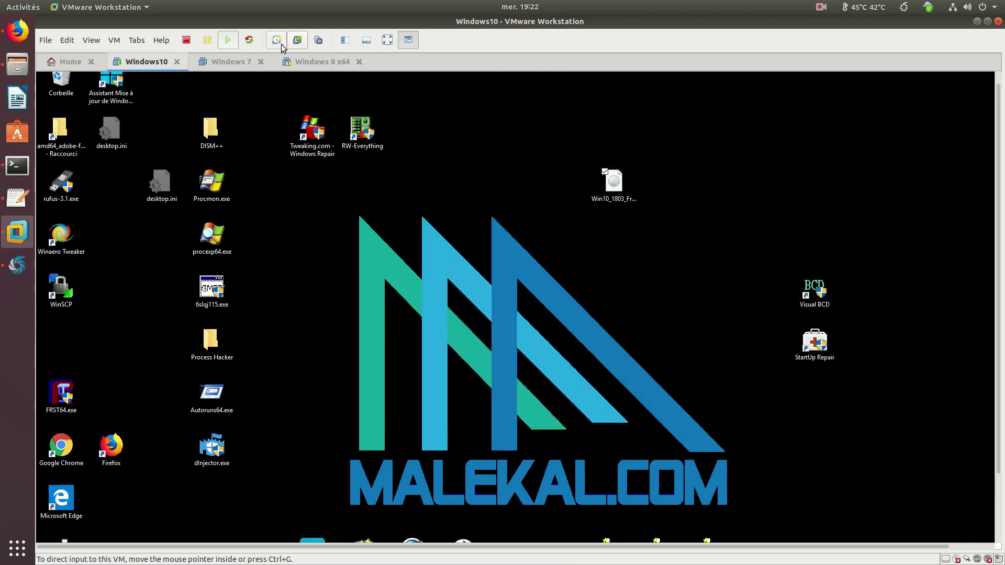
Show the virtual machine in full screen and mount Win10_1803_French_x64.iso from its desktop
left_click(387, 40)
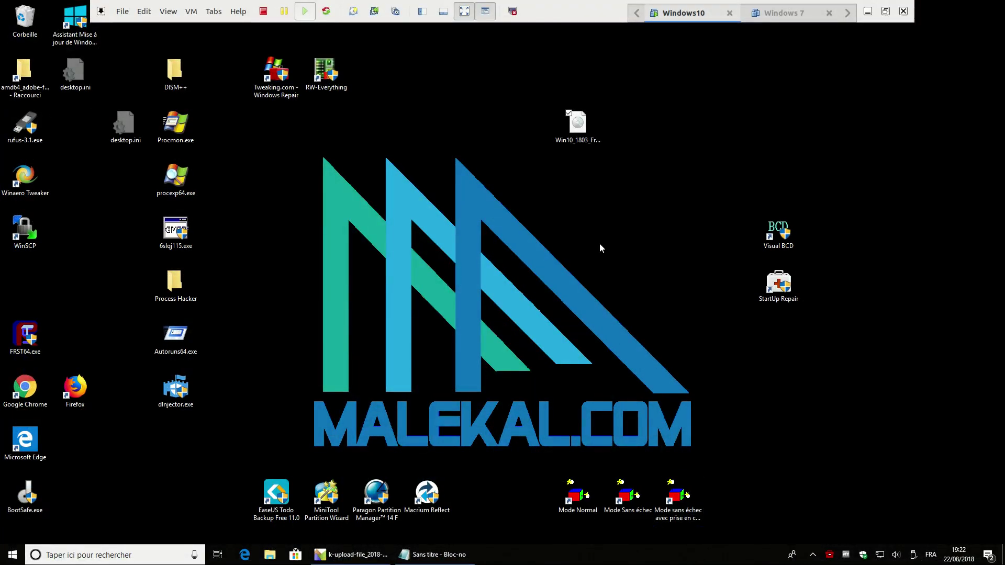
left_click(491, 187)
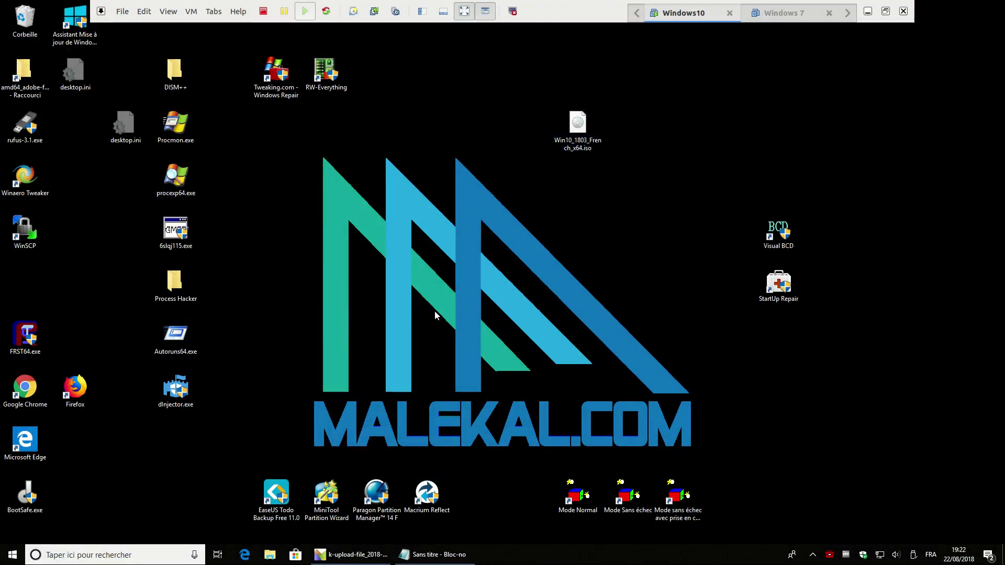
left_click(570, 150)
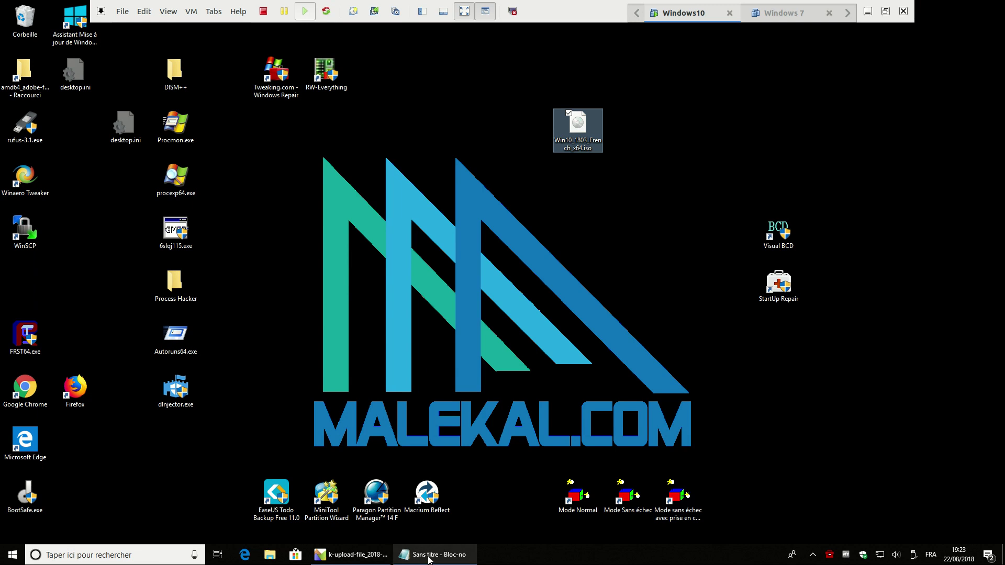
mouse_move(428, 559)
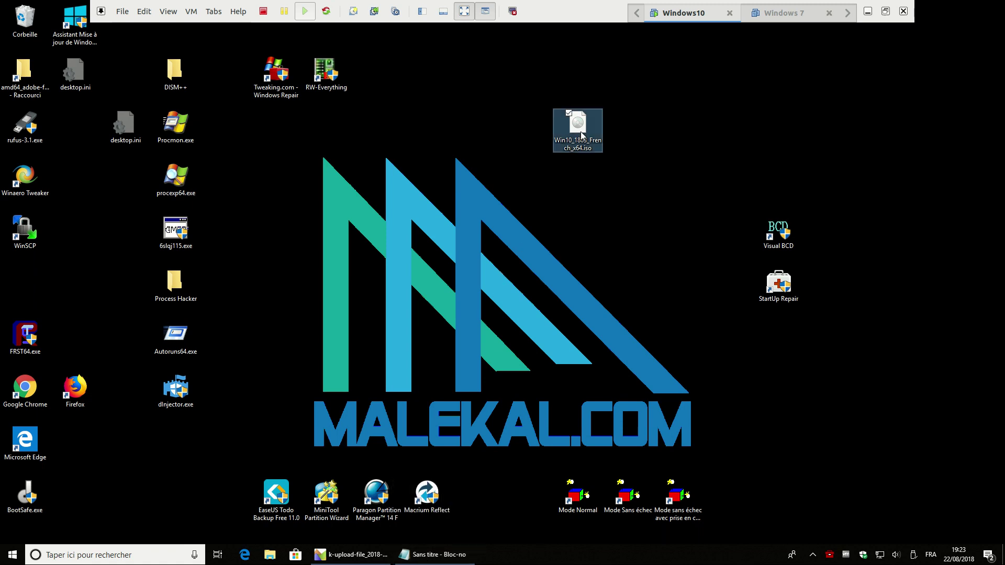
right_click(580, 131)
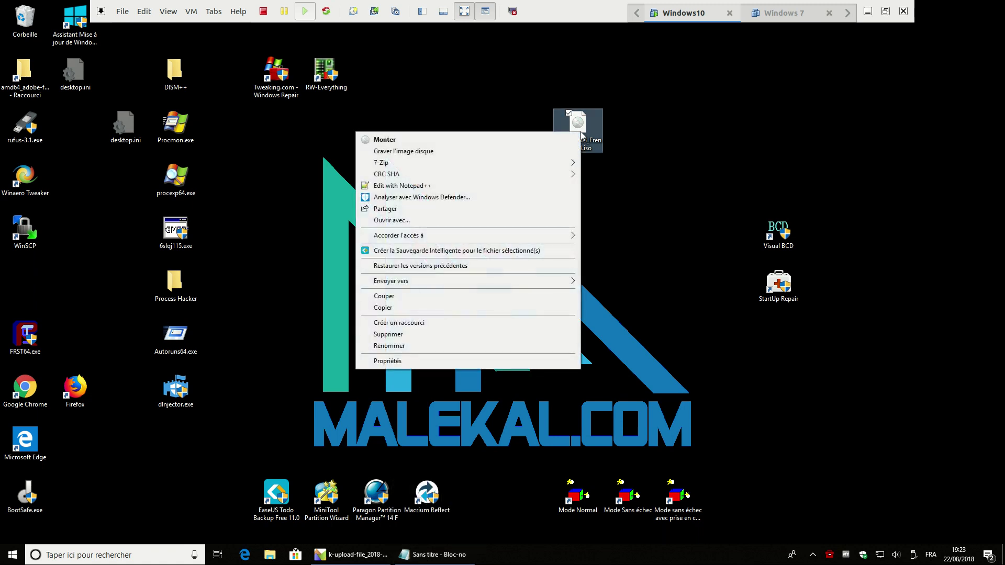
left_click(484, 139)
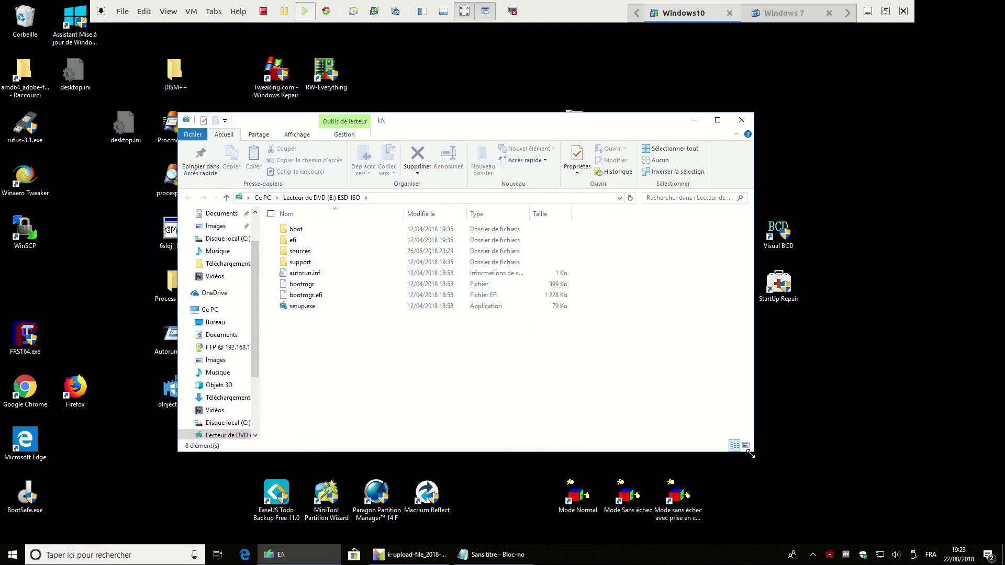
Enlarge the mounted DVD drive's window and its navigation pane, and open the sources folder
left_click_drag(750, 453, 884, 531)
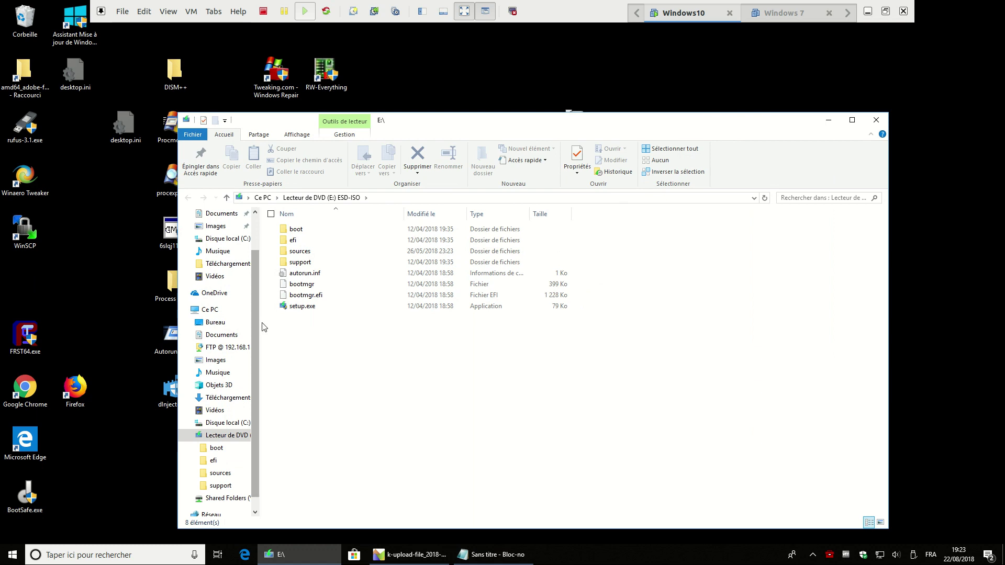
left_click_drag(260, 324, 431, 330)
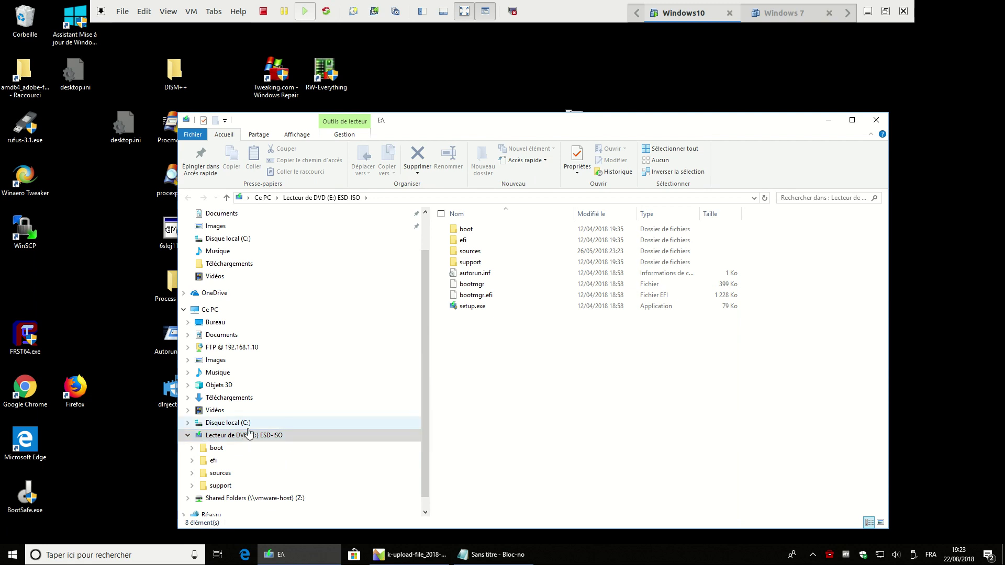
double_click(501, 257)
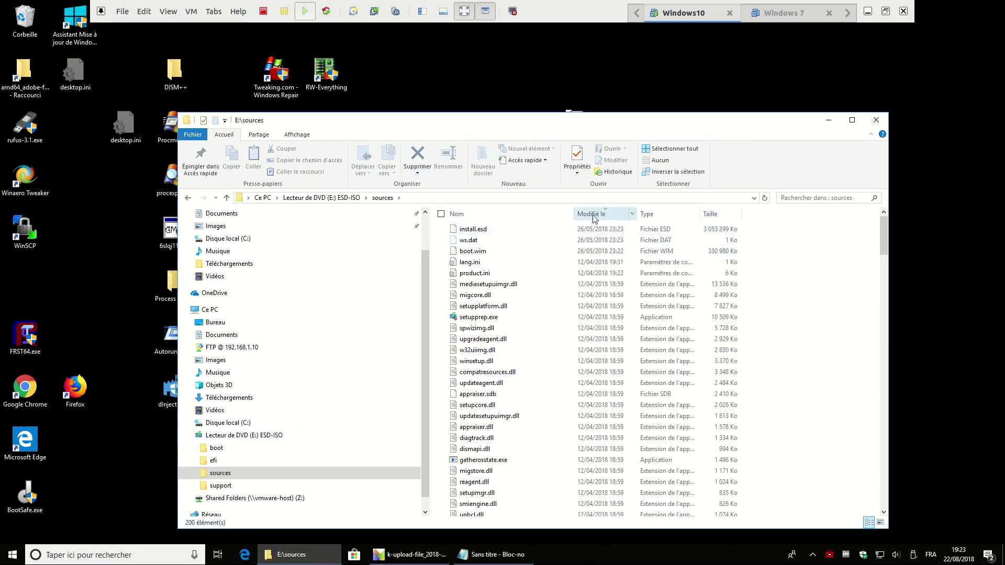
Sort the sources folder by size, largest first, and select install.esd
left_click(717, 217)
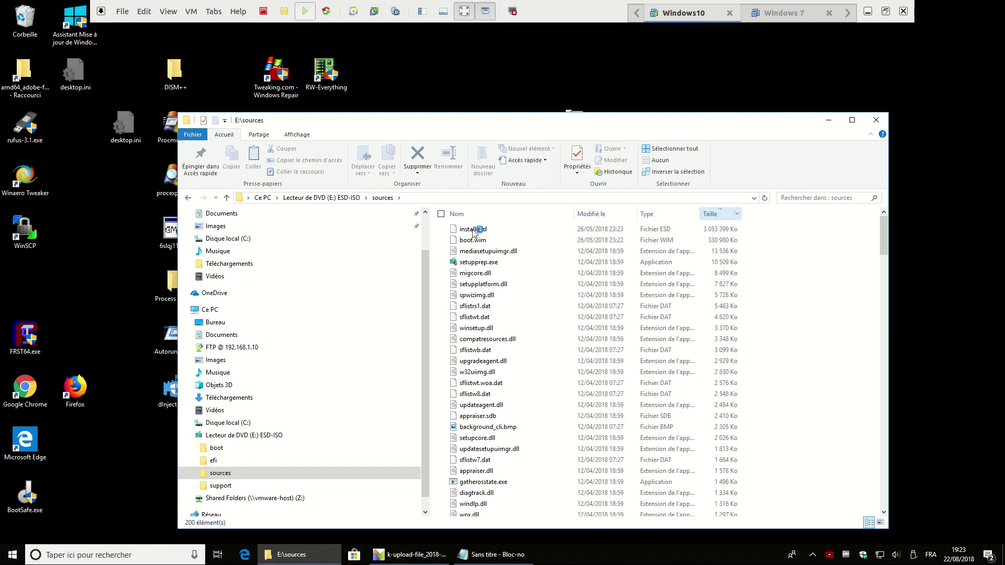
left_click(507, 226)
left_click(720, 218)
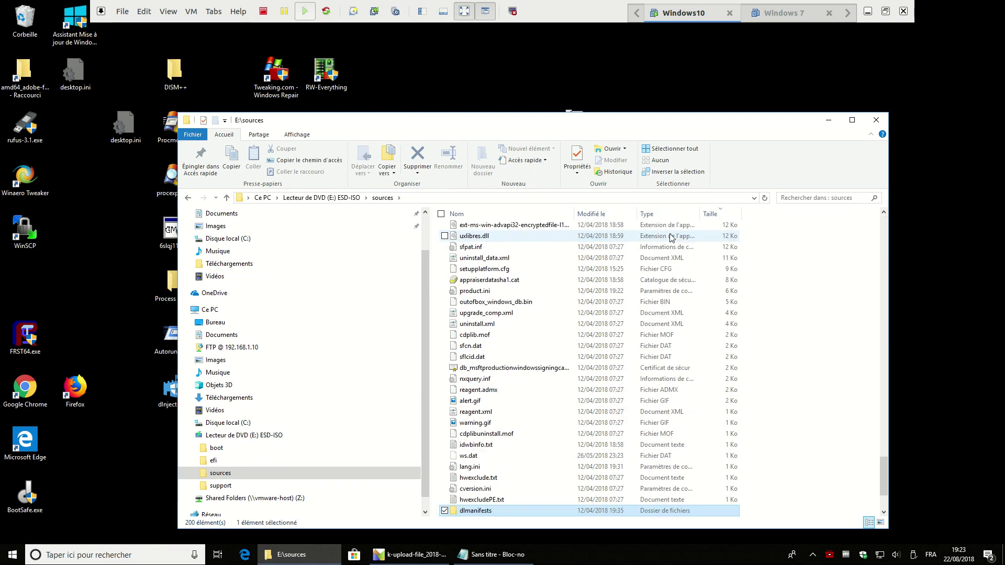
scroll(586, 314, "up", 5)
key("Home")
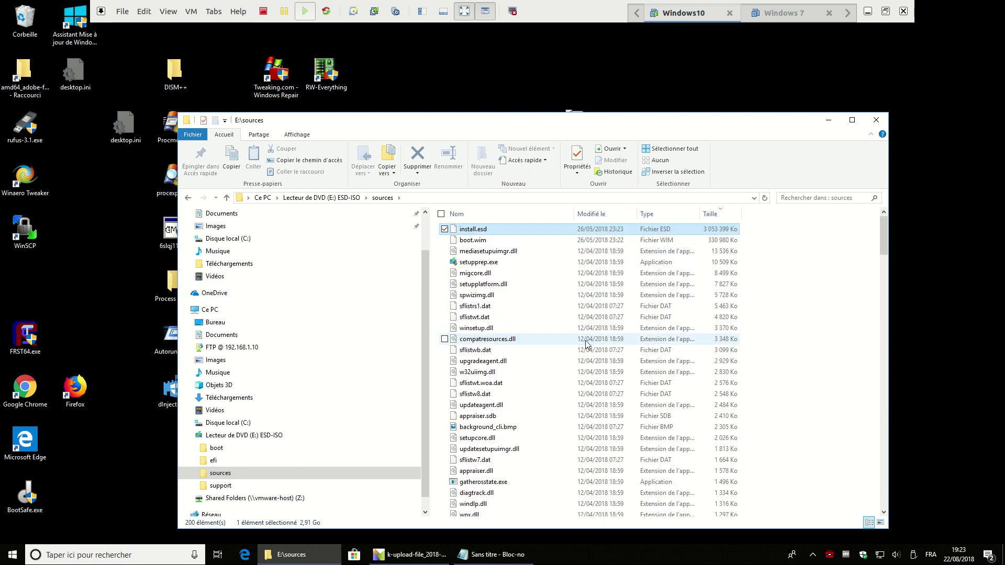
Open install.esd as an archive in 7-Zip and examine the Windows folders inside image folder 1
right_click(482, 234)
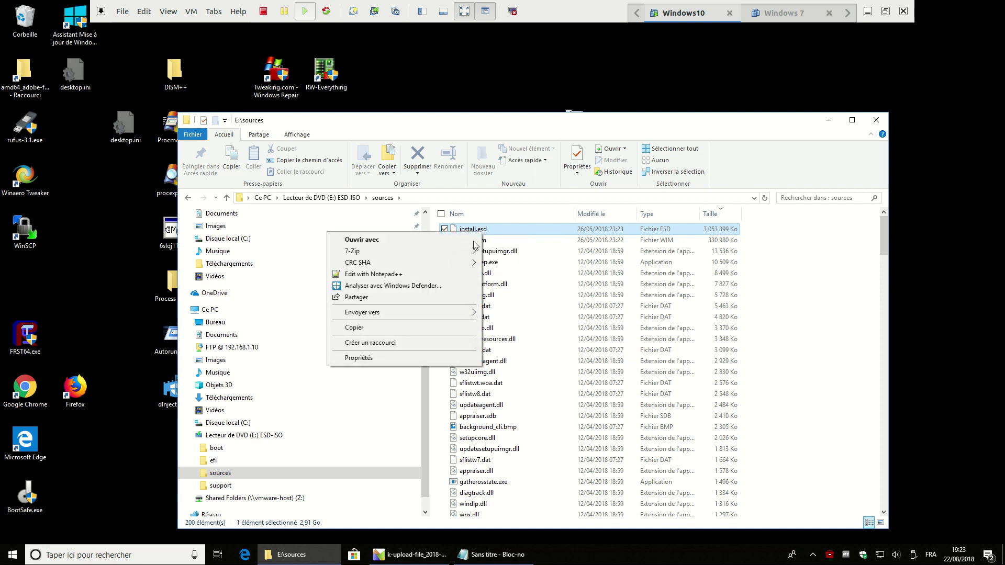
mouse_move(468, 254)
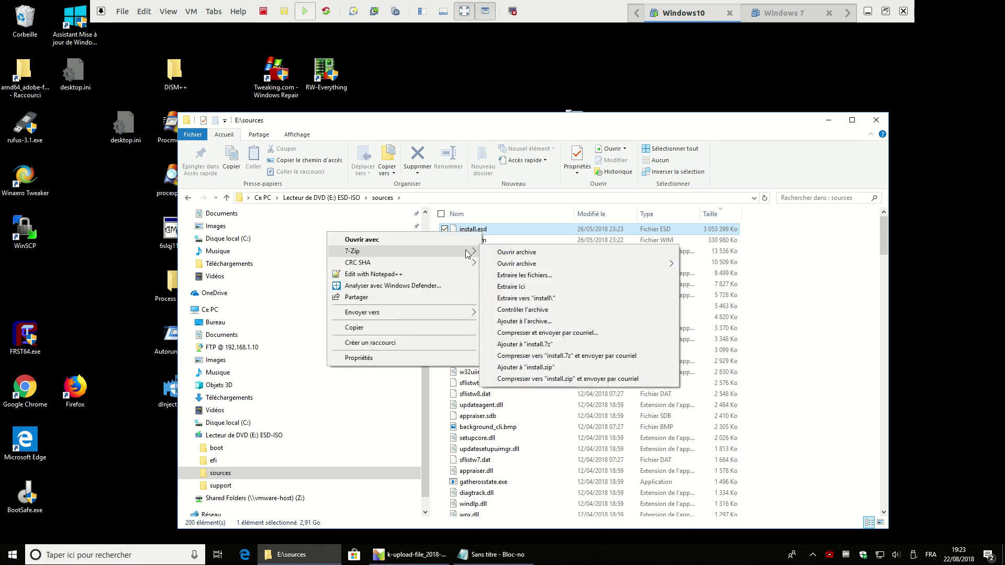
left_click(573, 254)
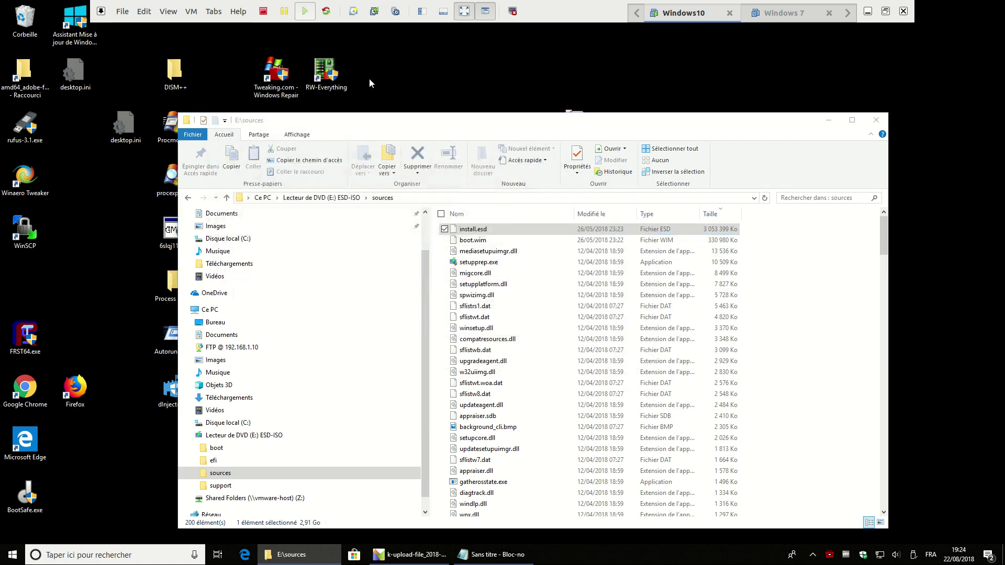
left_click(260, 97)
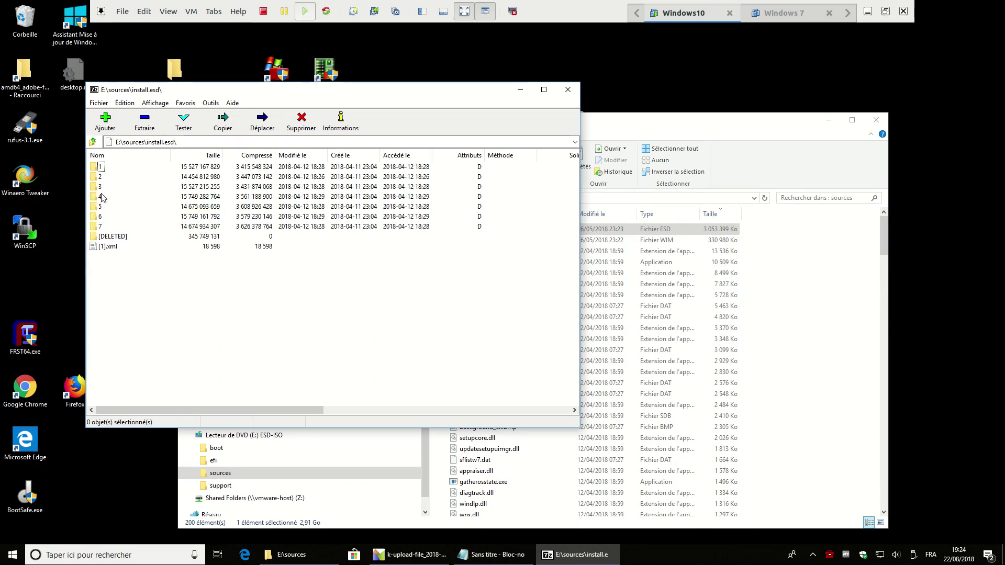
double_click(101, 168)
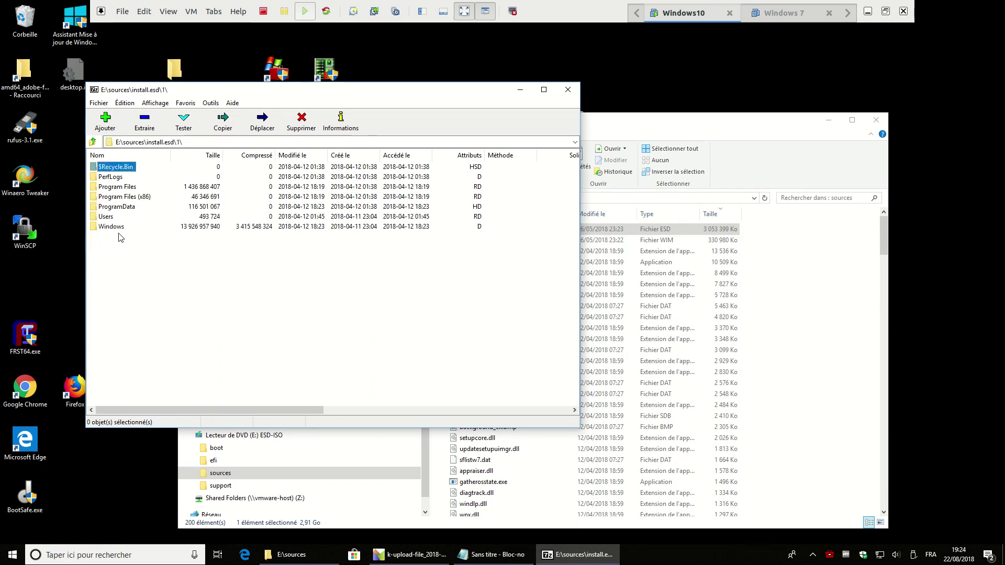
key("ctrl+a")
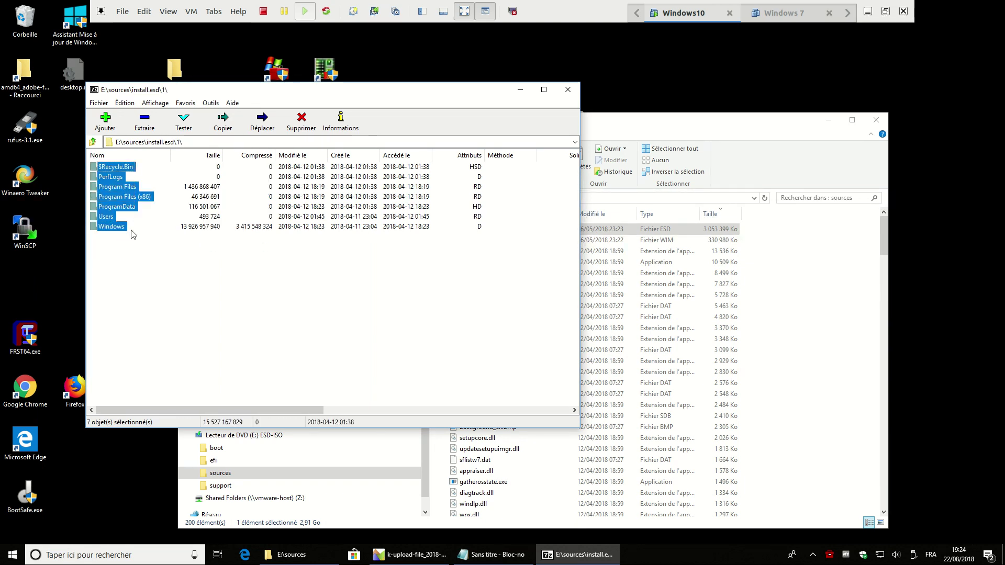
left_click(151, 268)
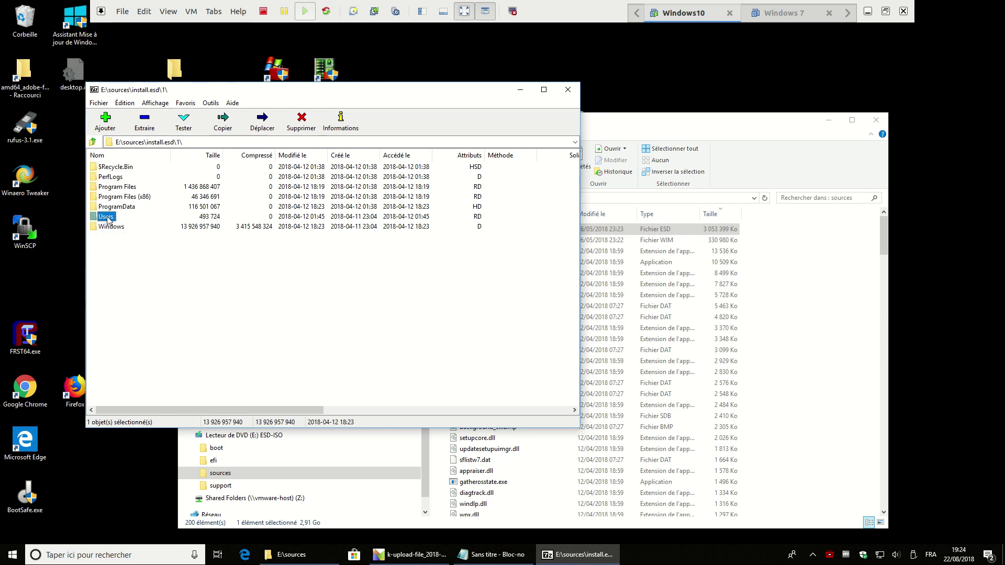
left_click(125, 194)
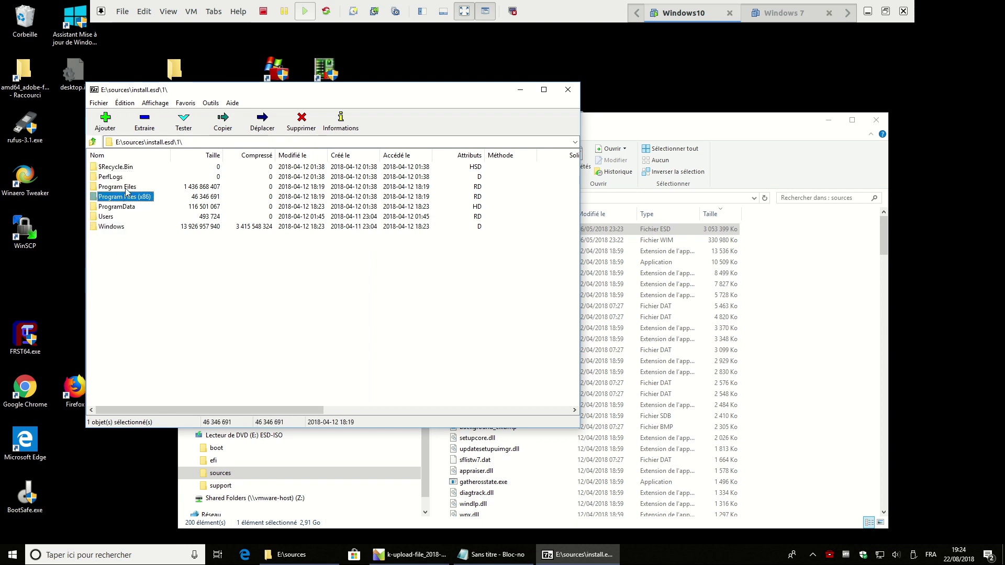
Examine the contents of image folders 2, 3 and 4 in the install.esd archive, and close the archive
left_click(93, 141)
double_click(101, 177)
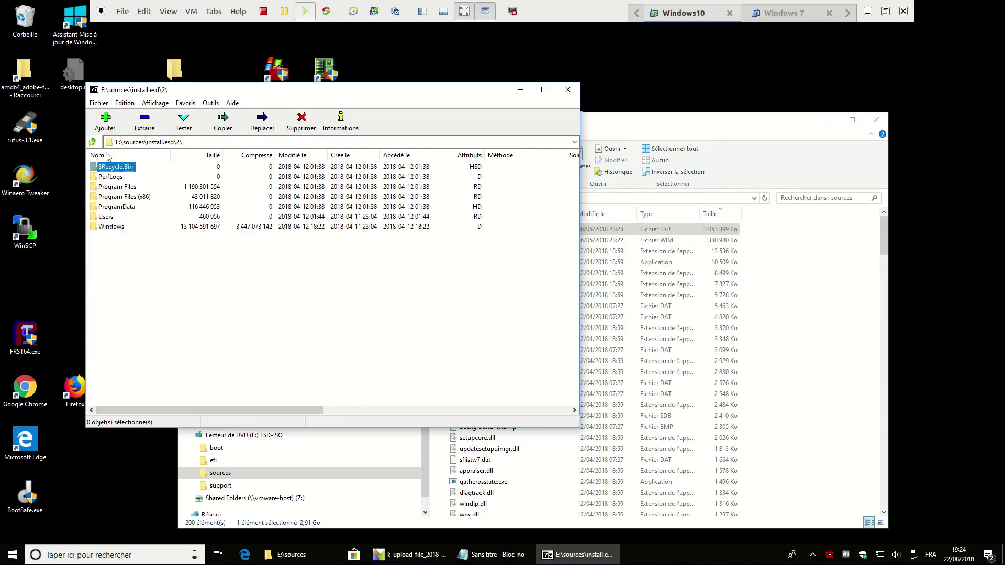
left_click(93, 142)
double_click(101, 186)
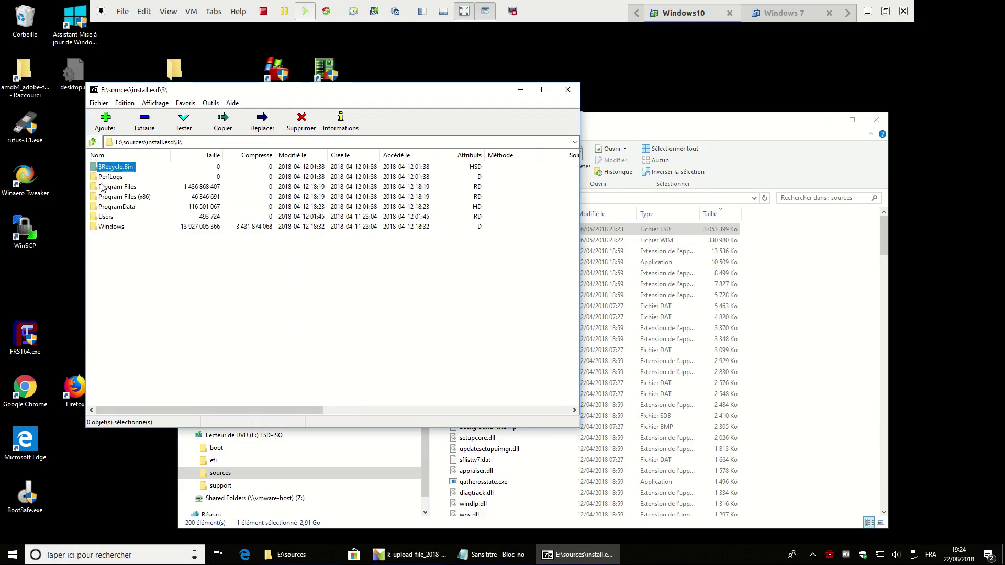
left_click(91, 143)
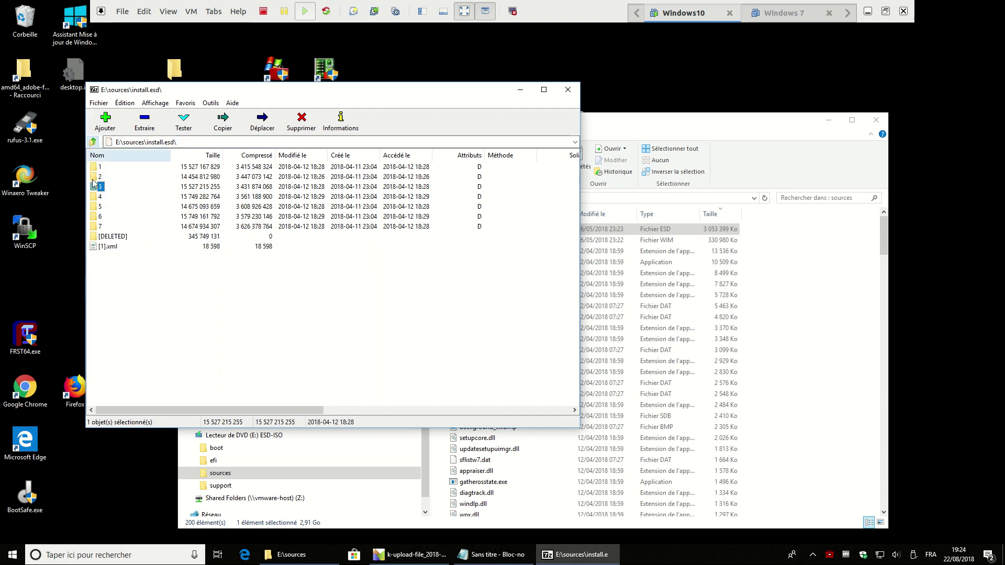
double_click(100, 196)
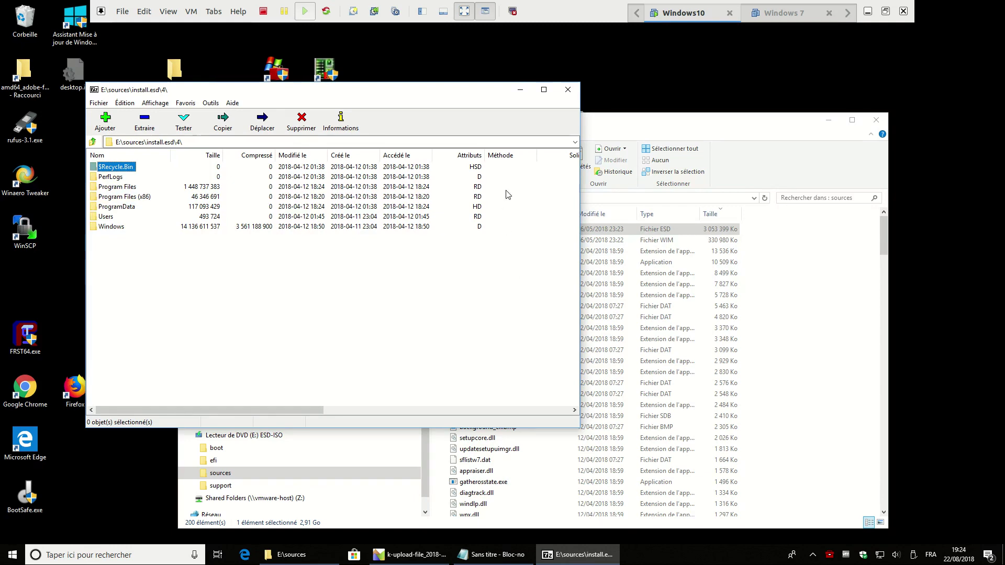
left_click(568, 91)
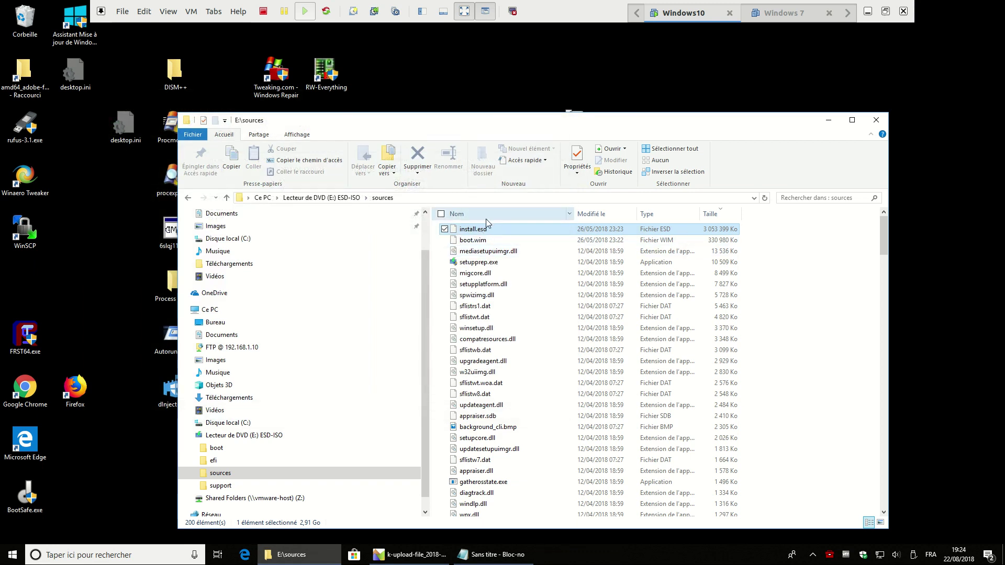
Move the sources window higher on the desktop, and open "invite de commandes" from the Windows search as administrator
left_click_drag(504, 122, 470, 76)
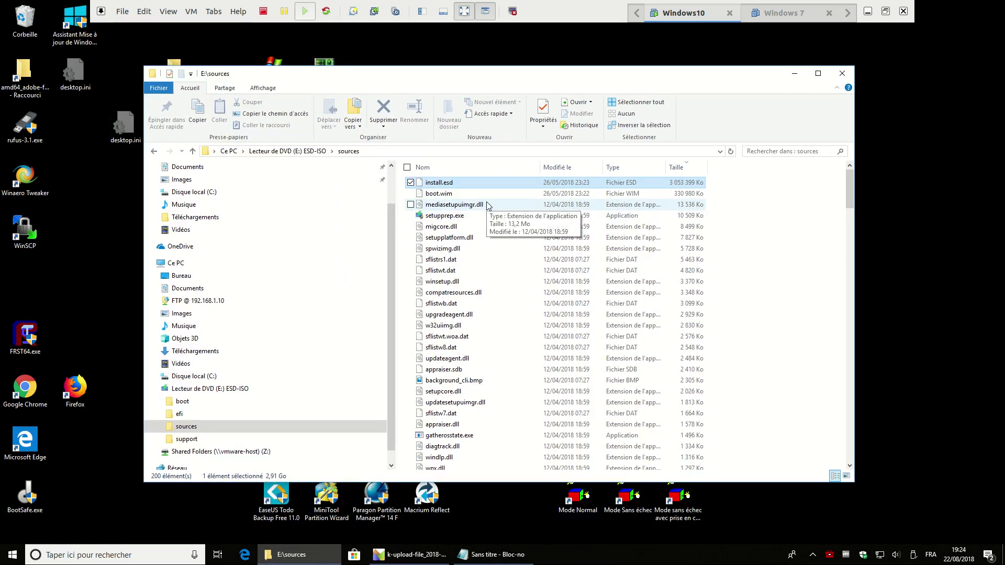
left_click(85, 557)
type("in")
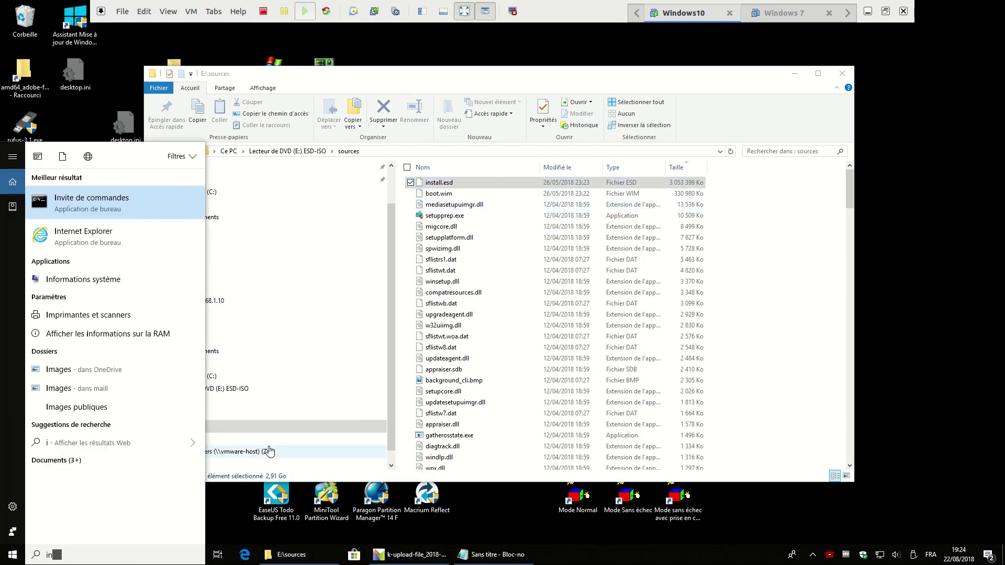
type("vite de commandes")
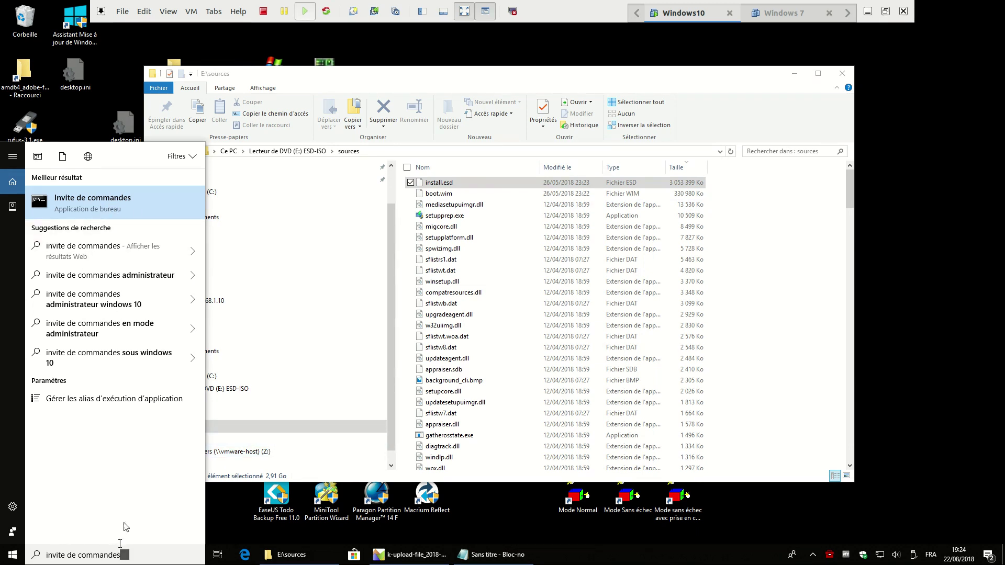
right_click(147, 206)
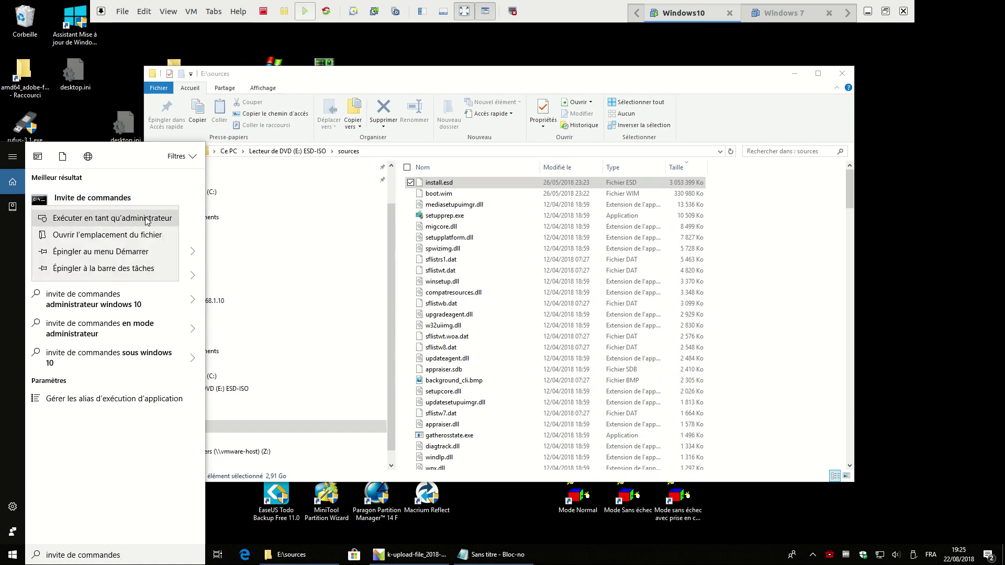
left_click(147, 220)
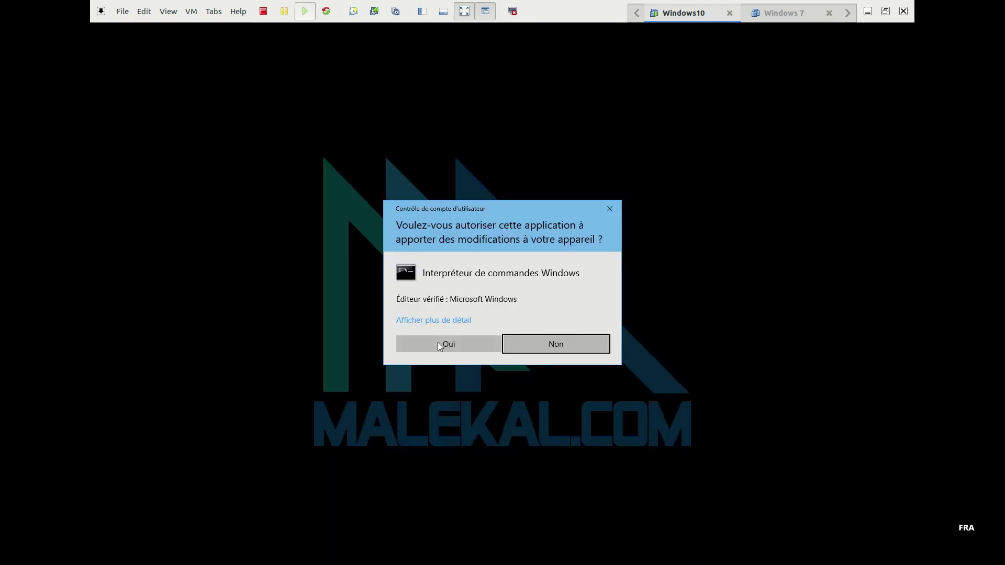
left_click(434, 350)
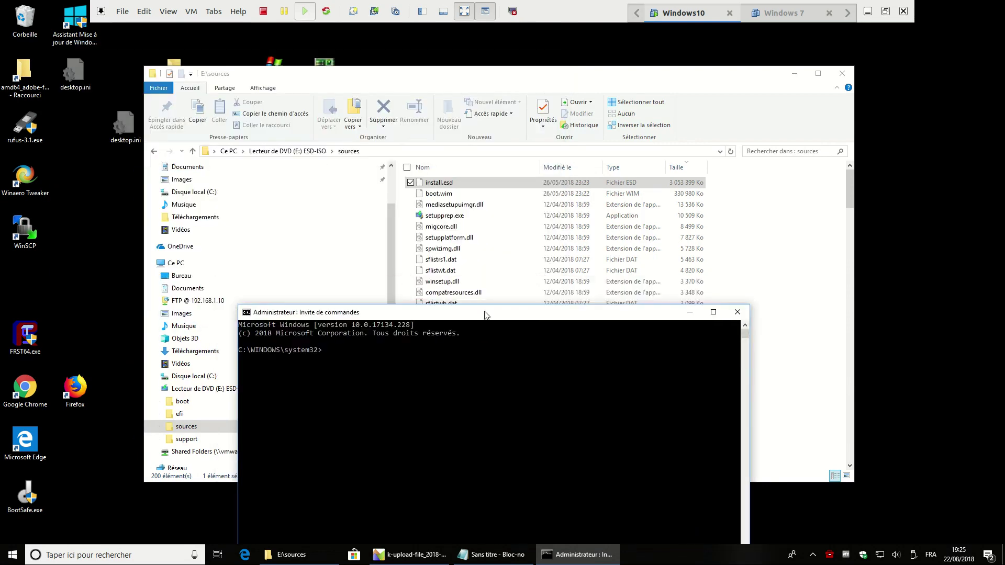
Display the root of the DVD drive (E:) and rearrange the Explorer and command prompt windows so both are in view
left_click_drag(418, 71, 395, 41)
left_click(202, 361)
left_click(394, 517)
left_click_drag(416, 312, 431, 244)
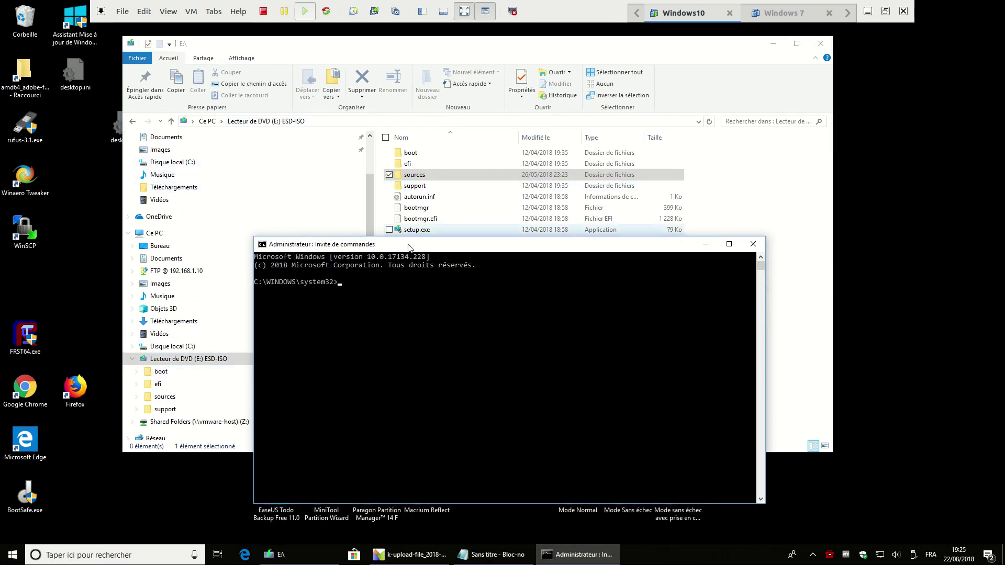
Switch to the Notepad note holding the Dism commands, place it over the command prompt, and highlight E:\ in the Get-ImageInfo line
left_click(495, 555)
left_click_drag(389, 77, 719, 260)
left_click_drag(388, 250, 363, 272)
left_click_drag(492, 296, 500, 296)
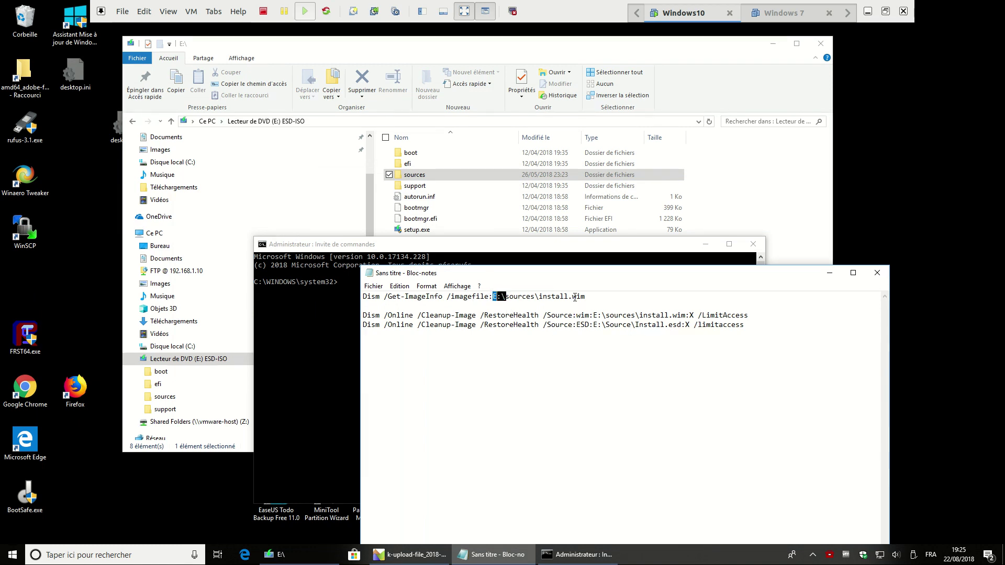
Compare the image file in the DVD's sources folder with the path in the note's Dism /Get-ImageInfo command
double_click(430, 174)
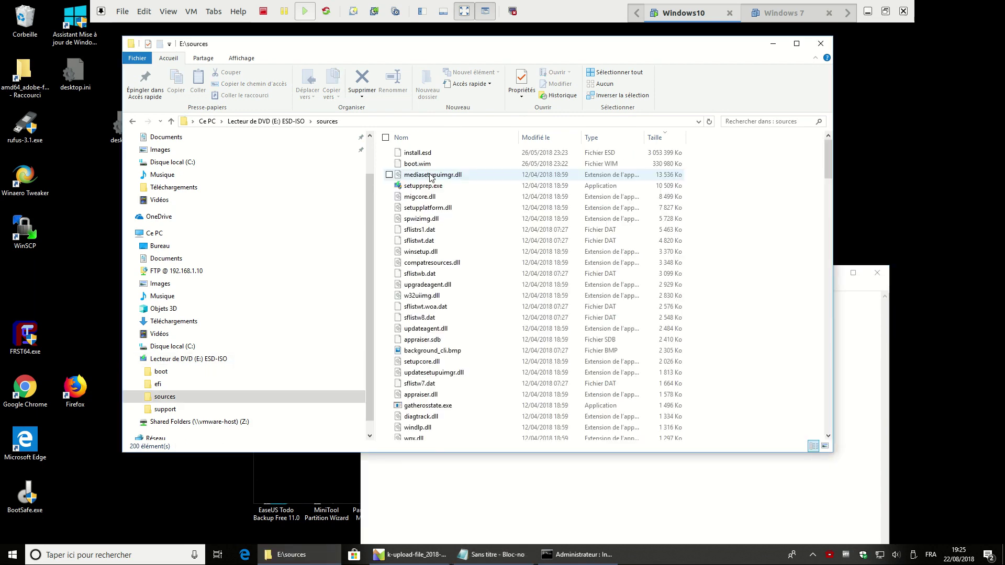
left_click(429, 153)
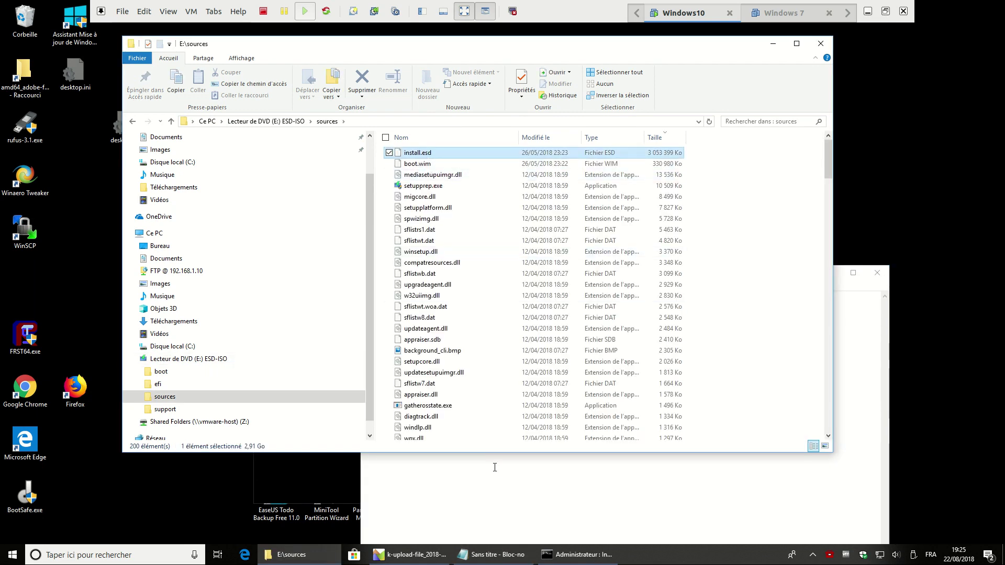
left_click(493, 497)
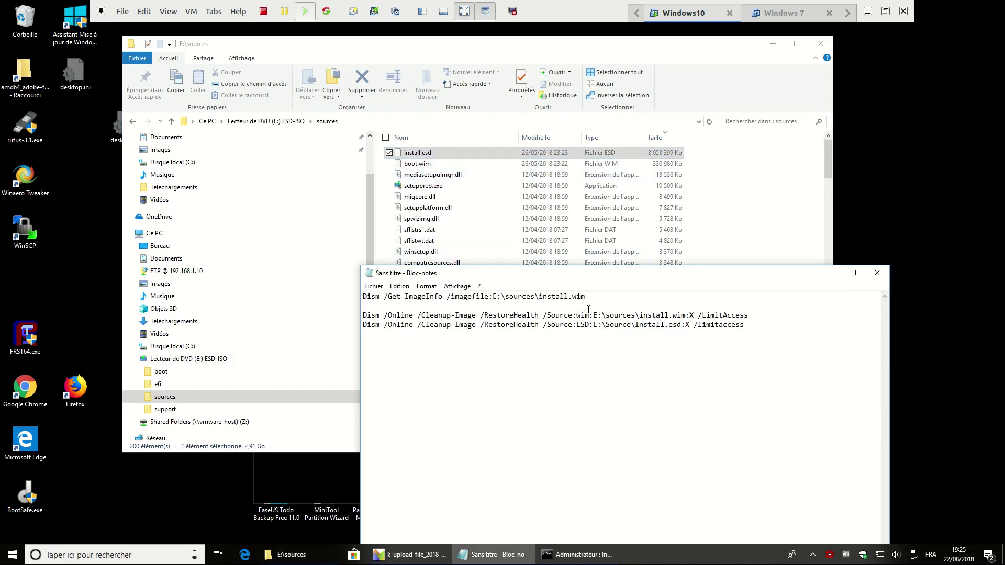
left_click_drag(586, 296, 292, 297)
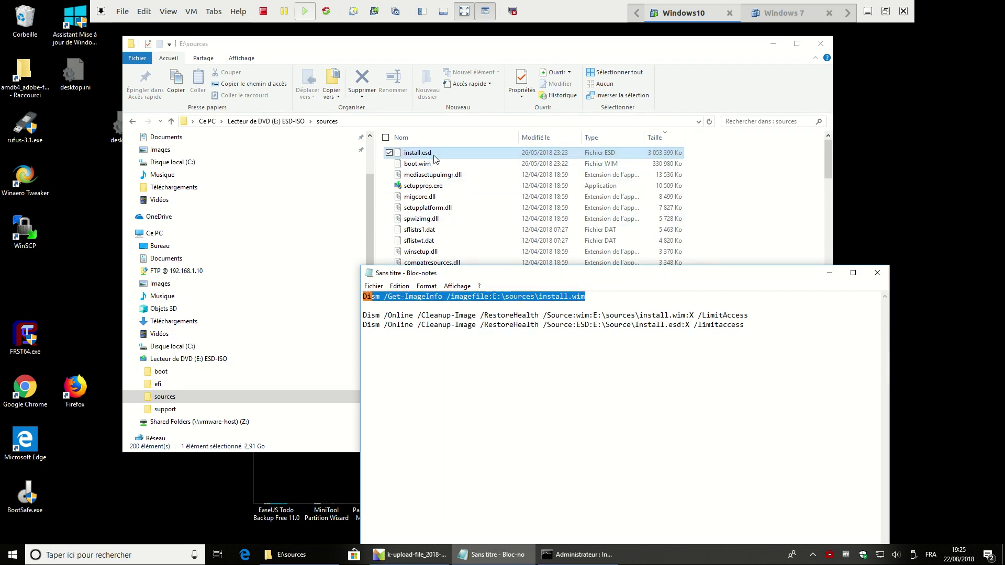
left_click(306, 479)
left_click(827, 419)
left_click_drag(365, 300, 602, 299)
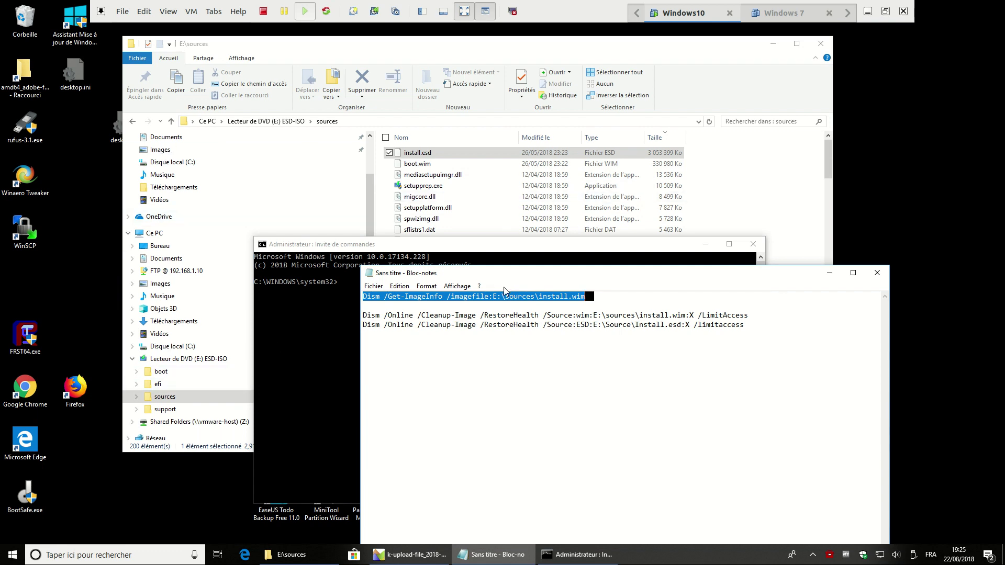
Change the file extension in the Dism /Get-ImageInfo command from wim to esd
left_click(579, 298)
key("BackSpace")
key("BackSpace")
key("BackSpace")
type("esd")
Check the sources folder's path, and run the note's Dism /Get-ImageInfo /imagefile:E:\sources\install.esd command in the administrator command prompt by copying it over
left_click_drag(585, 296, 303, 292)
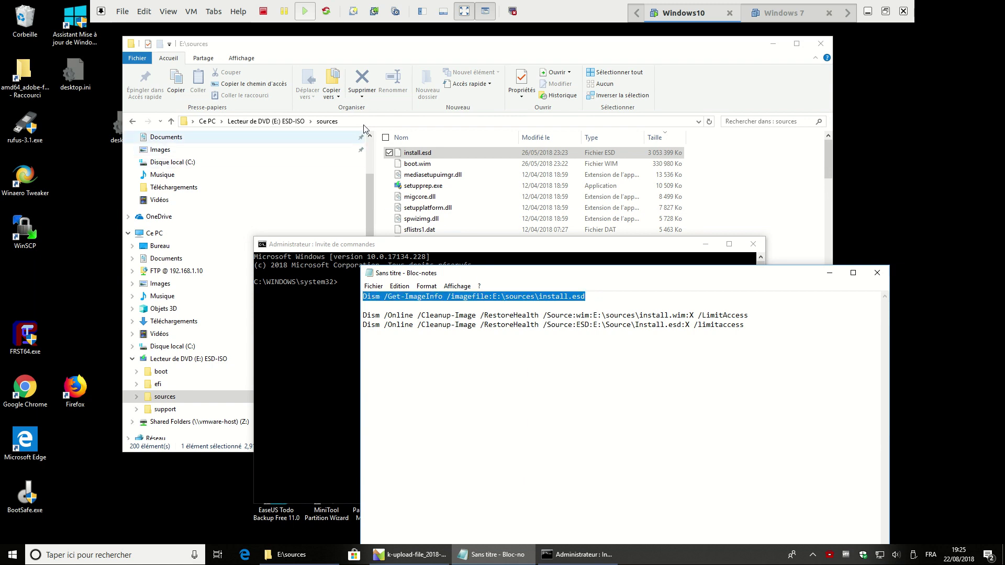
left_click(250, 126)
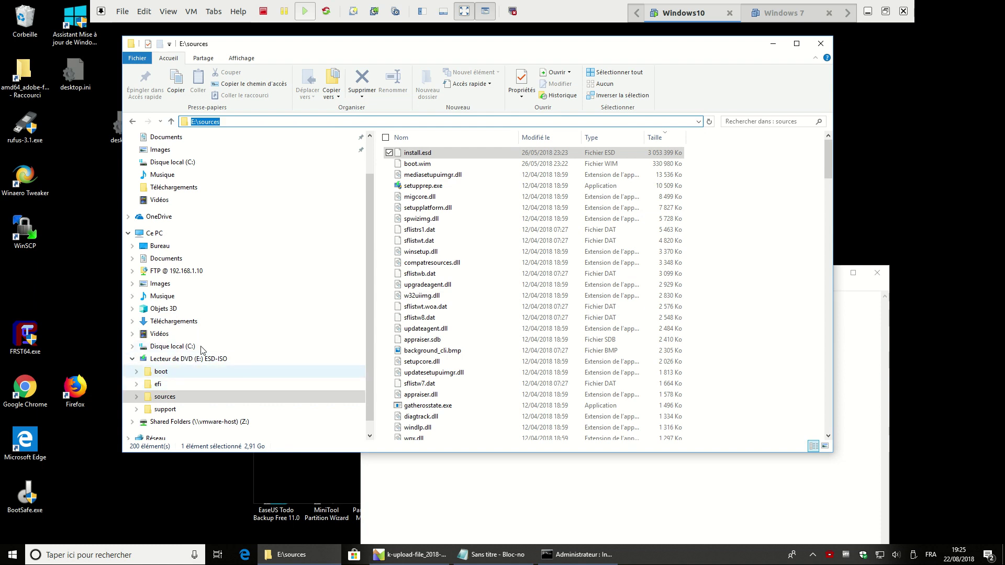
left_click(525, 559)
left_click_drag(588, 296, 303, 283)
key("ctrl+c")
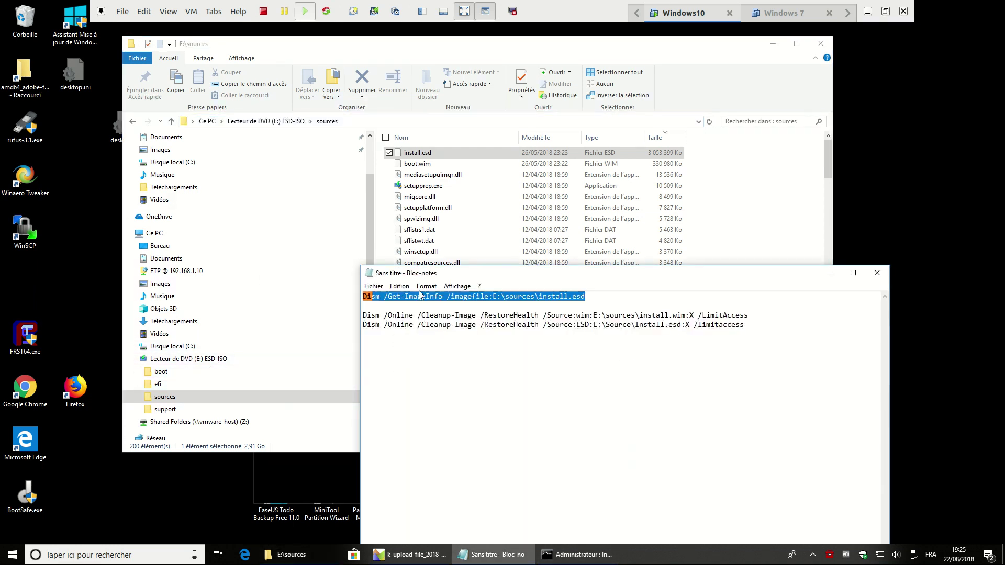
right_click(439, 294)
left_click(314, 330)
left_click(578, 555)
right_click(328, 386)
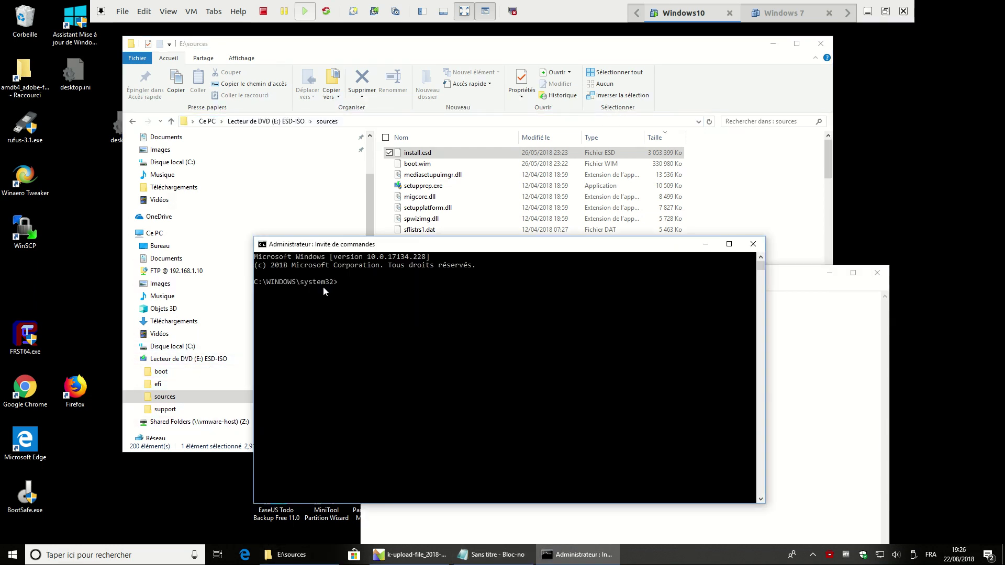
key("Return")
Maximize the command prompt and examine the index and name of each Windows 10 edition, highlighting the first two names
double_click(438, 244)
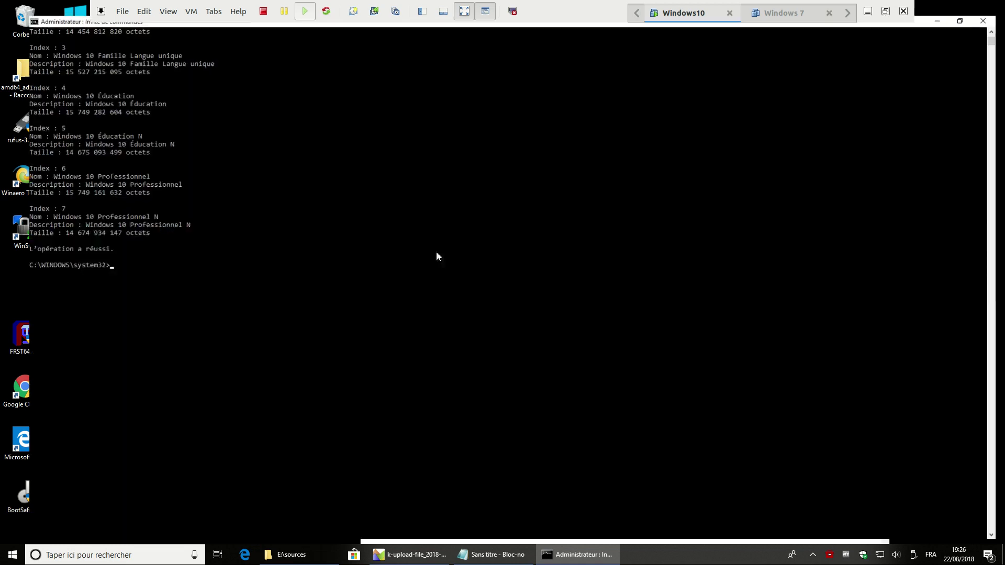
scroll(165, 348, "up", 6)
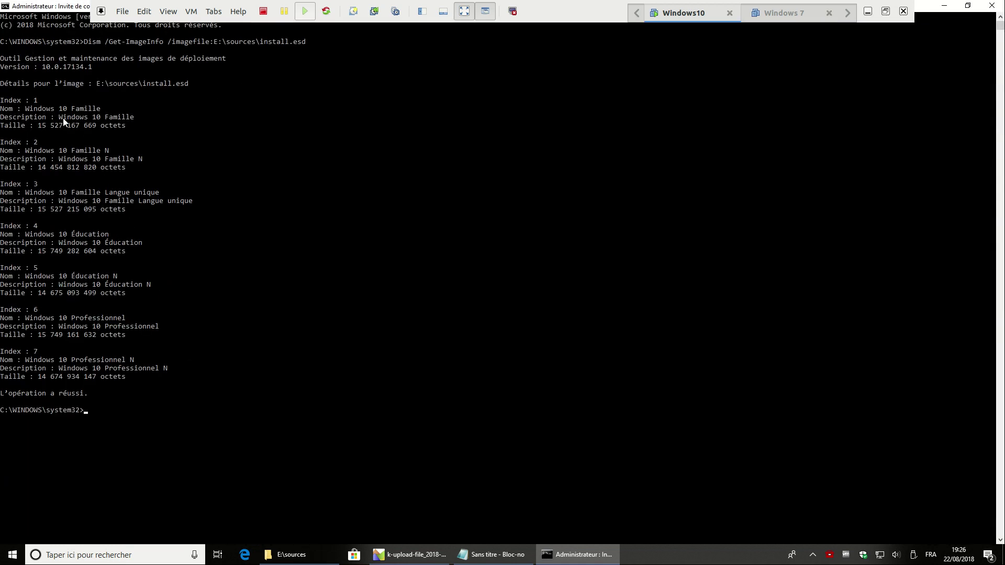
left_click_drag(23, 109, 104, 111)
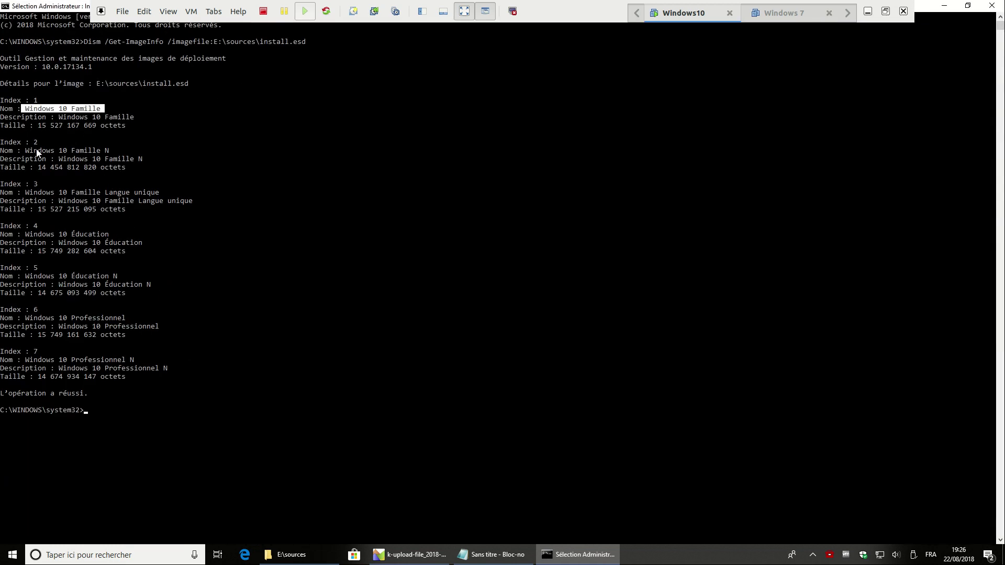
left_click_drag(22, 151, 109, 151)
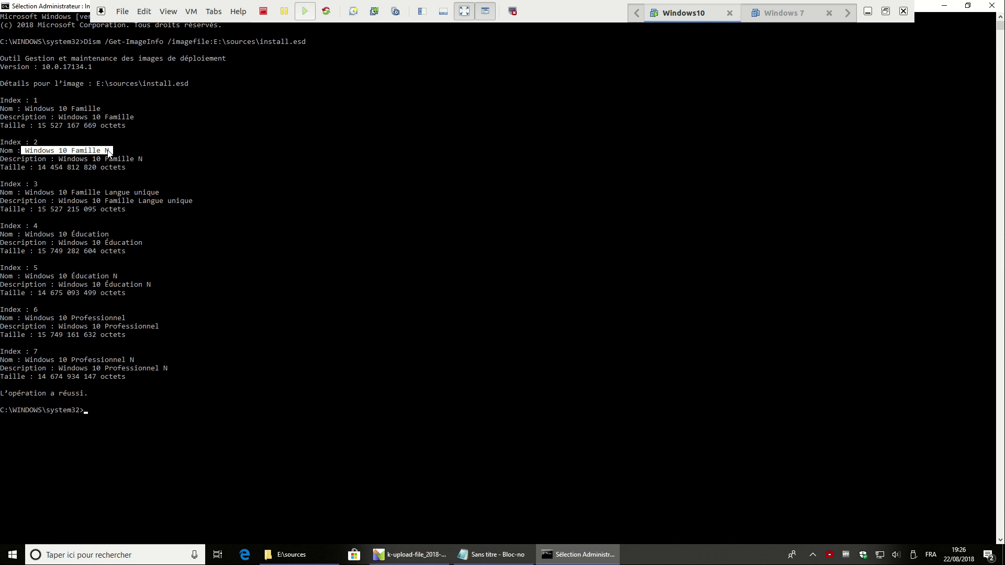
left_click(109, 151)
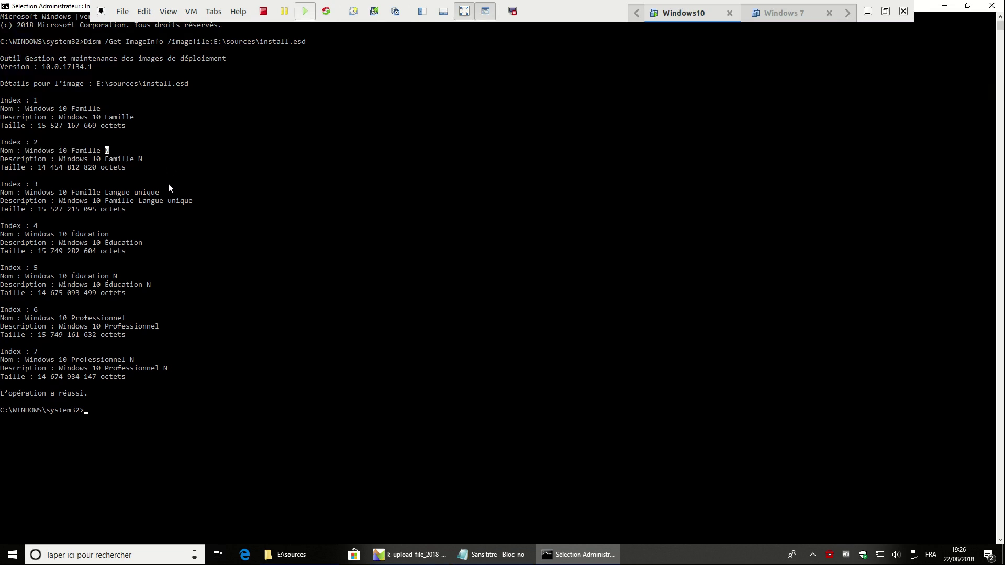
Examine the index numbers and names of the Éducation and Professionnel editions in the DISM output, highlighting each and clearing the selection
key("Escape")
left_click_drag(26, 235, 116, 235)
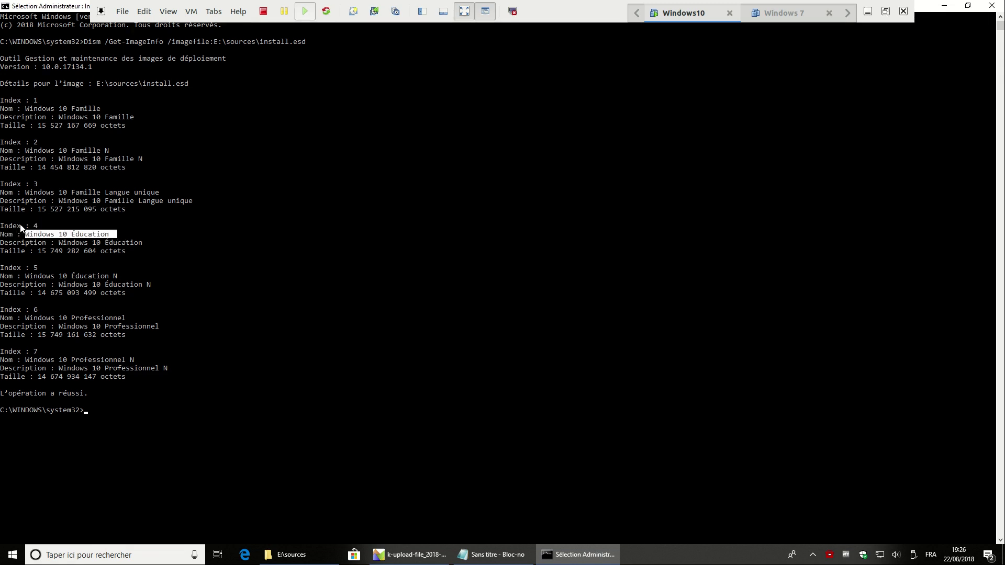
left_click_drag(34, 226, 55, 226)
left_click_drag(30, 268, 114, 279)
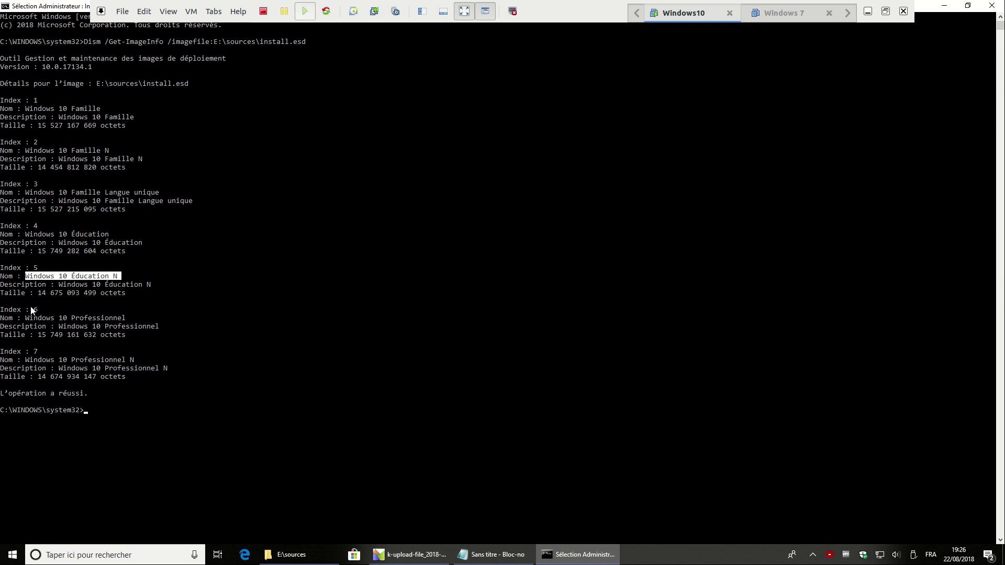
left_click_drag(30, 308, 55, 311)
left_click_drag(26, 351, 67, 352)
left_click_drag(59, 317, 171, 321)
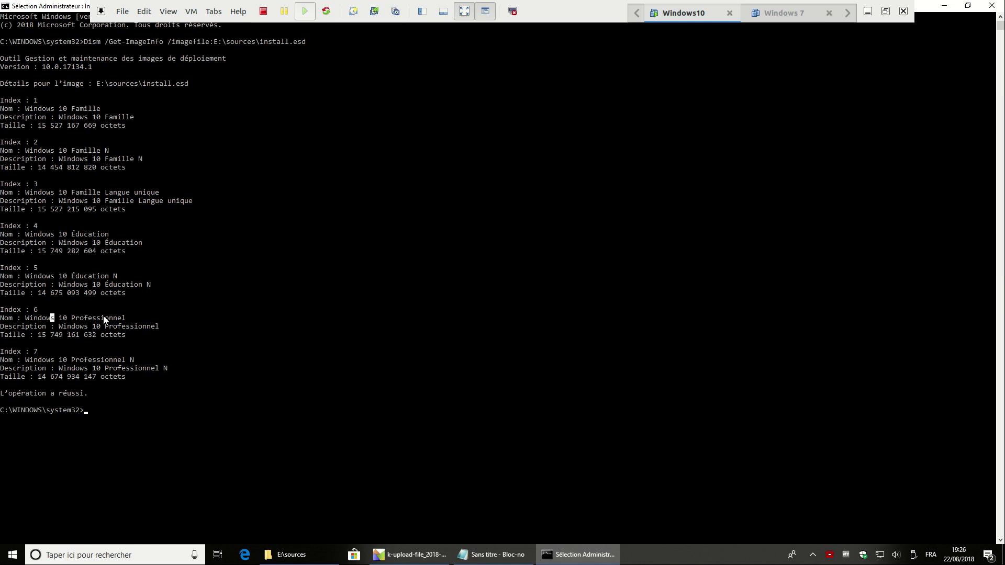
left_click_drag(66, 360, 179, 361)
left_click(278, 276)
key("Escape")
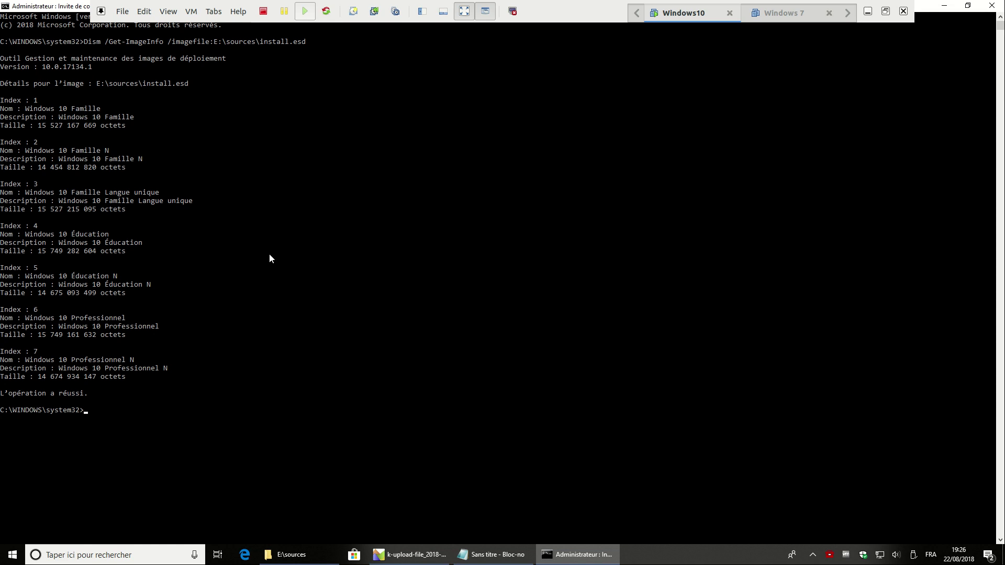
Open the Windows system information page and check the installed edition under the Windows specifications
key("super")
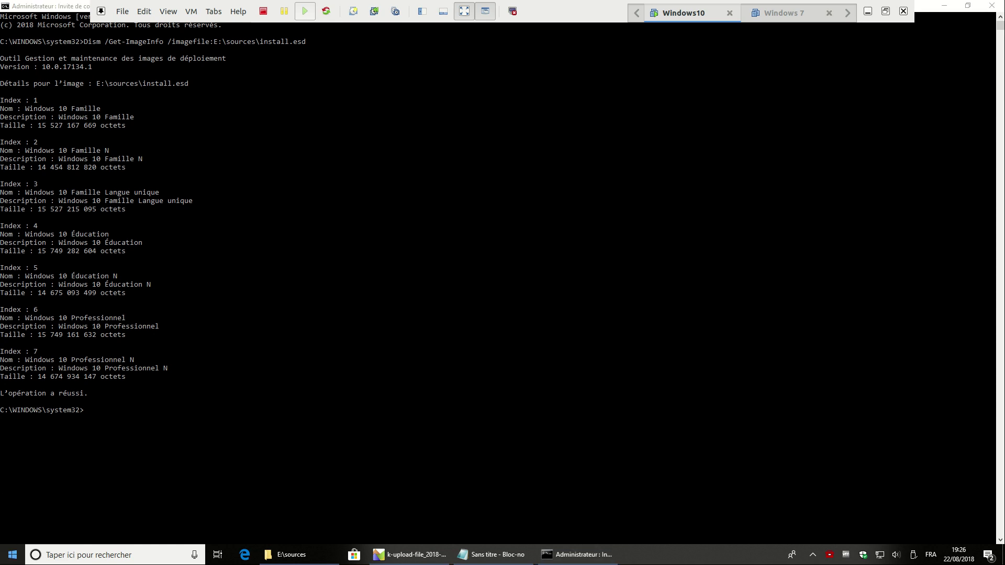
right_click(13, 559)
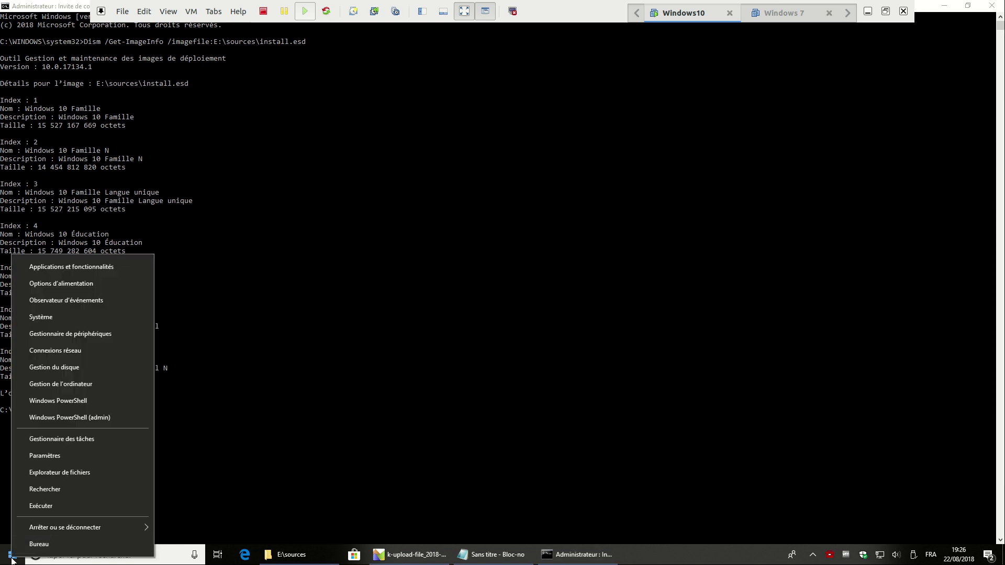
left_click(103, 313)
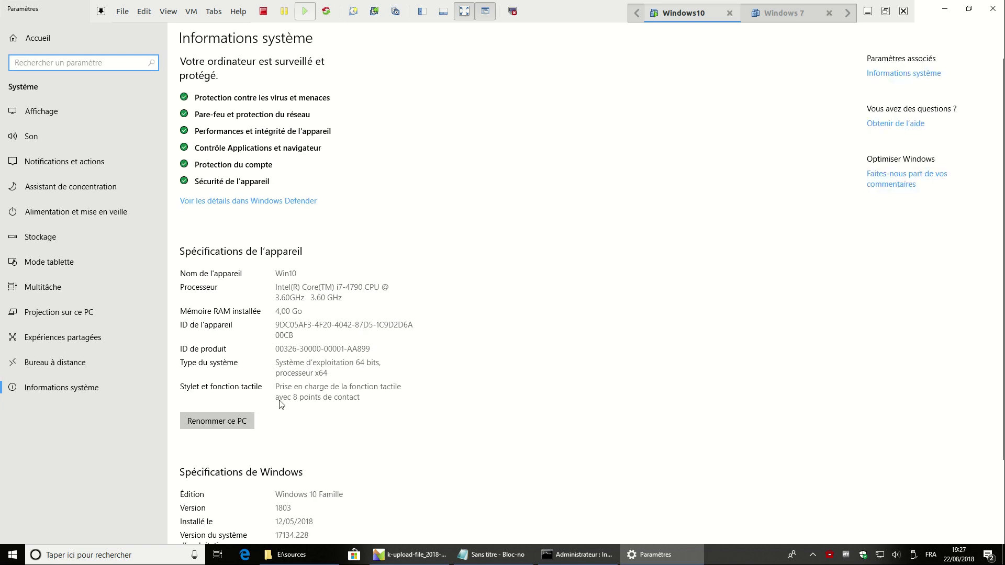
scroll(283, 420, "down", 2)
scroll(264, 460, "up", 2)
scroll(249, 418, "down", 2)
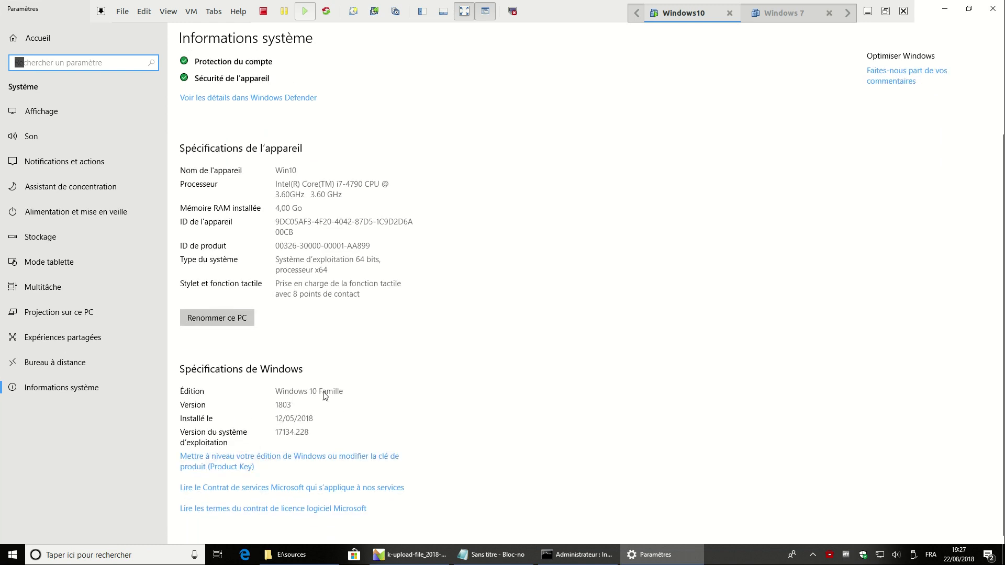